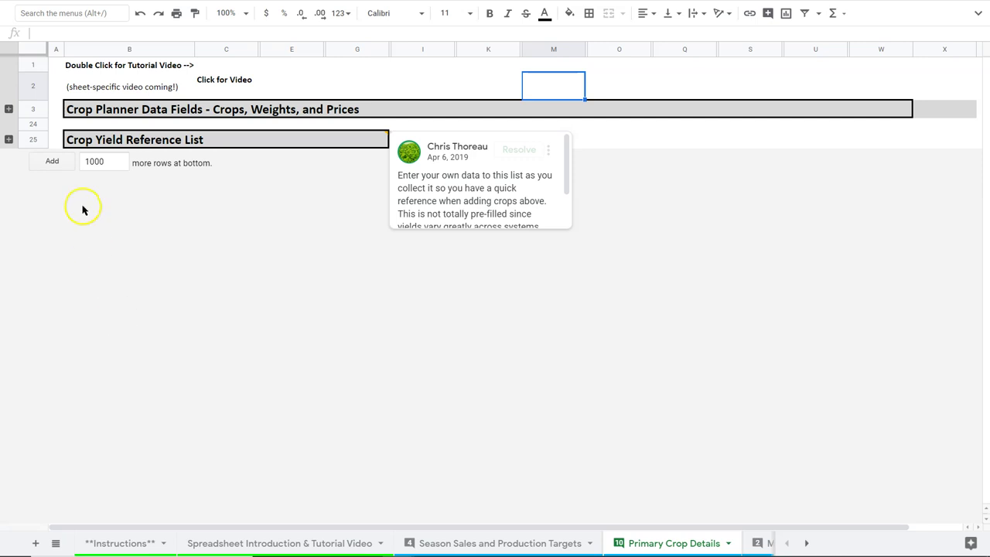
Expand the Crop Planner Data Fields group to show the Sunflower, Pea, Radish, Arugula and Wheatgrass crop table
left_click(8, 108)
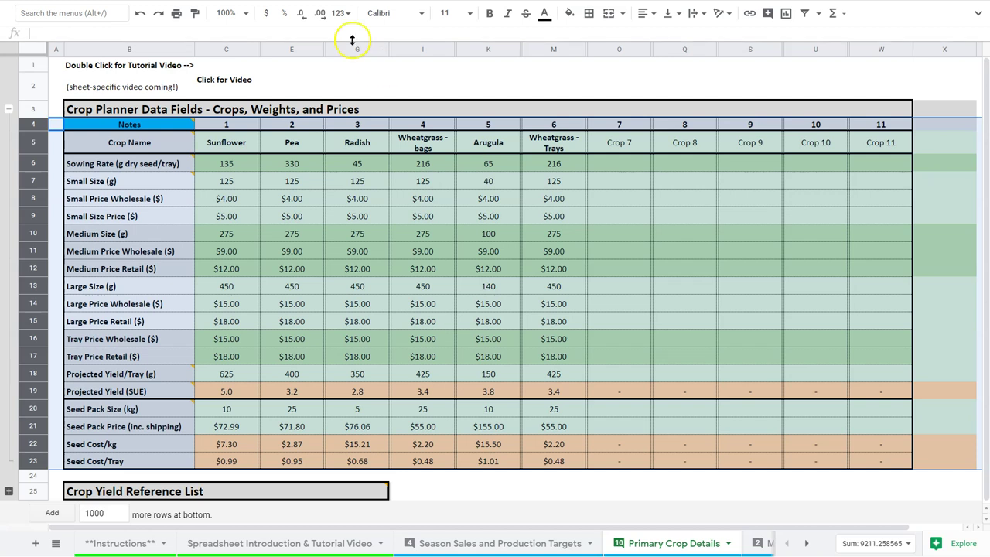
mouse_move(124, 125)
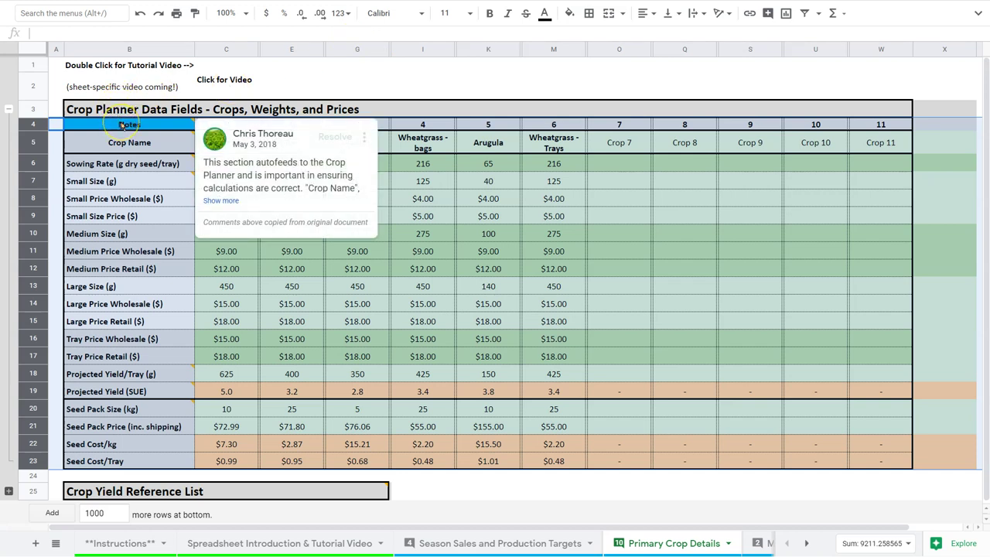
left_click(189, 125)
left_click(221, 200)
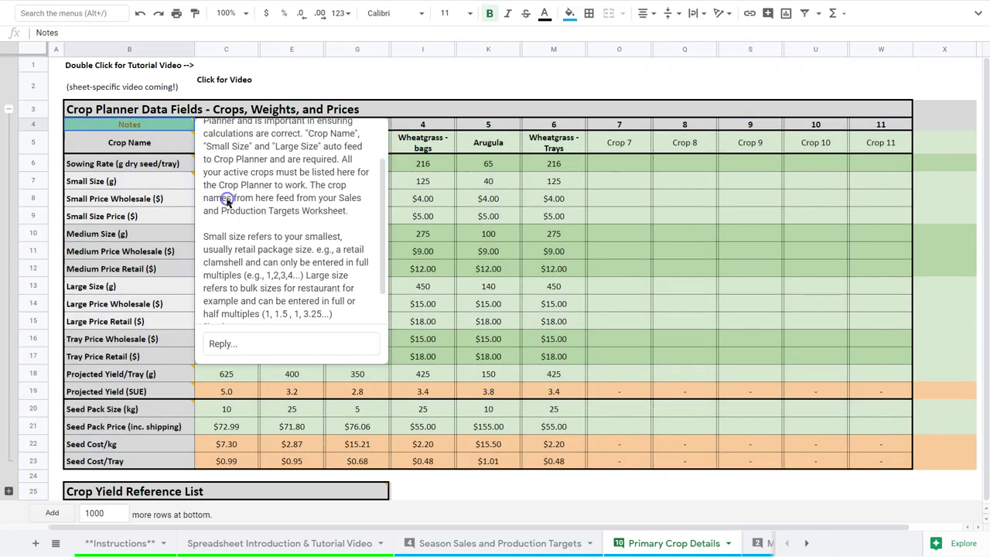
scroll(246, 199, "up", 2)
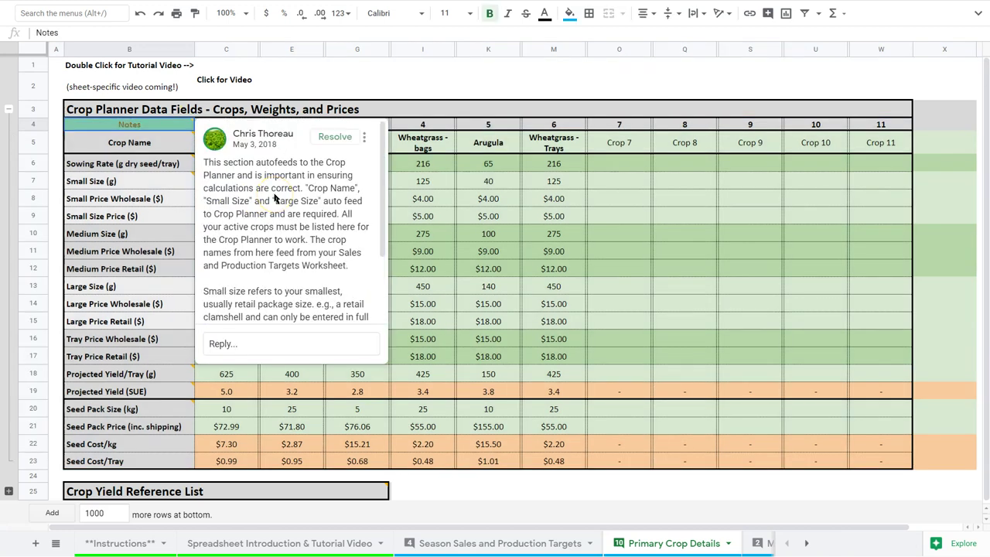
scroll(274, 199, "down", 2)
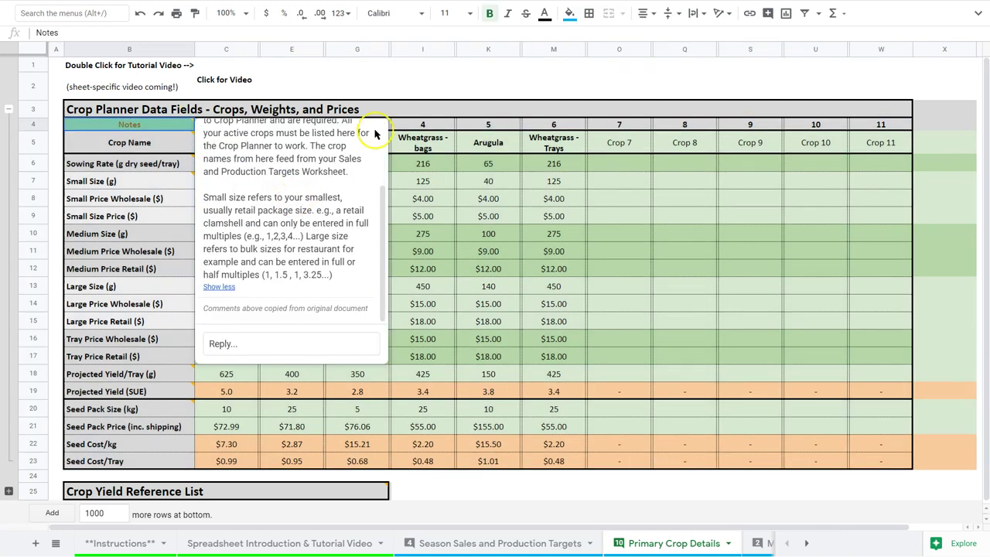
left_click(434, 84)
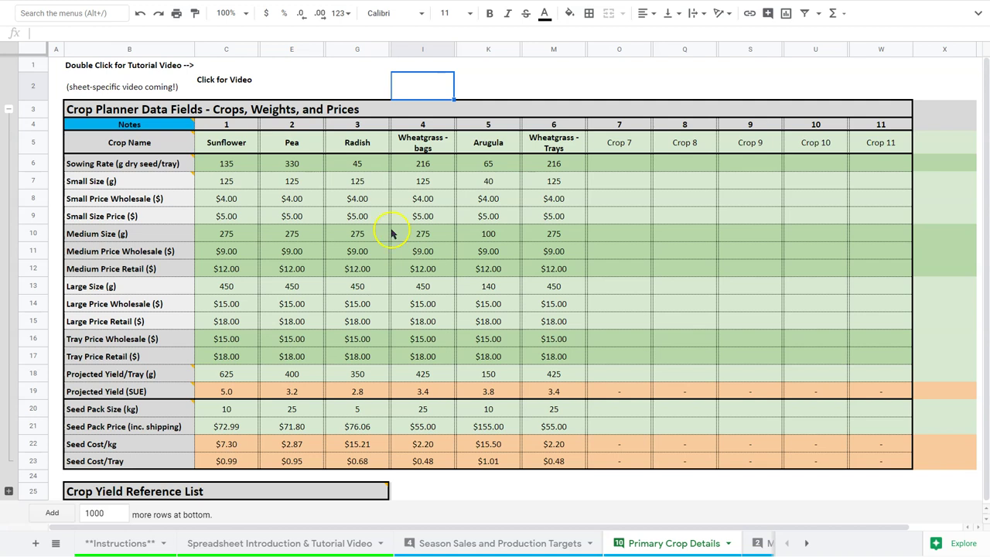
left_click(226, 146)
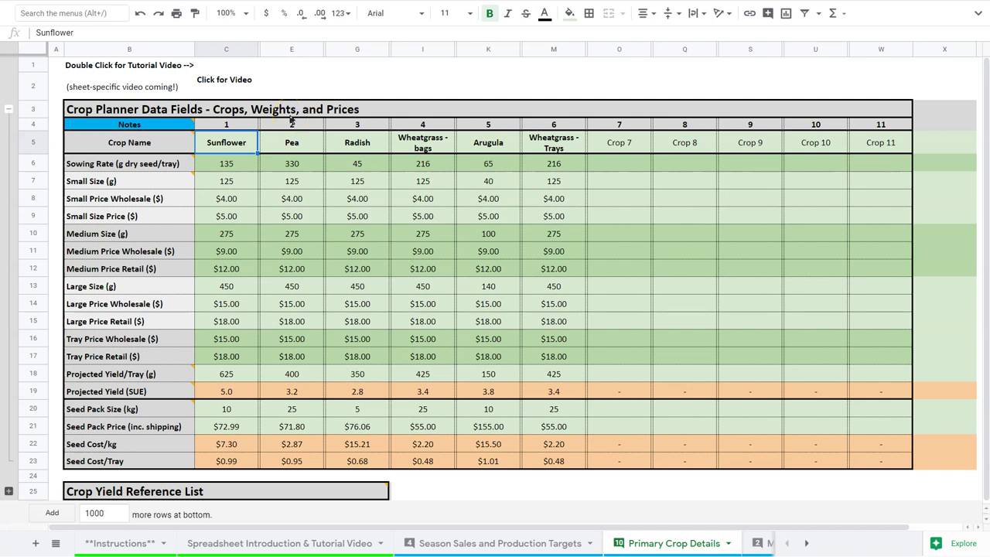
key("Right")
key("Right")
key("Right")
key("Right")
key("Right")
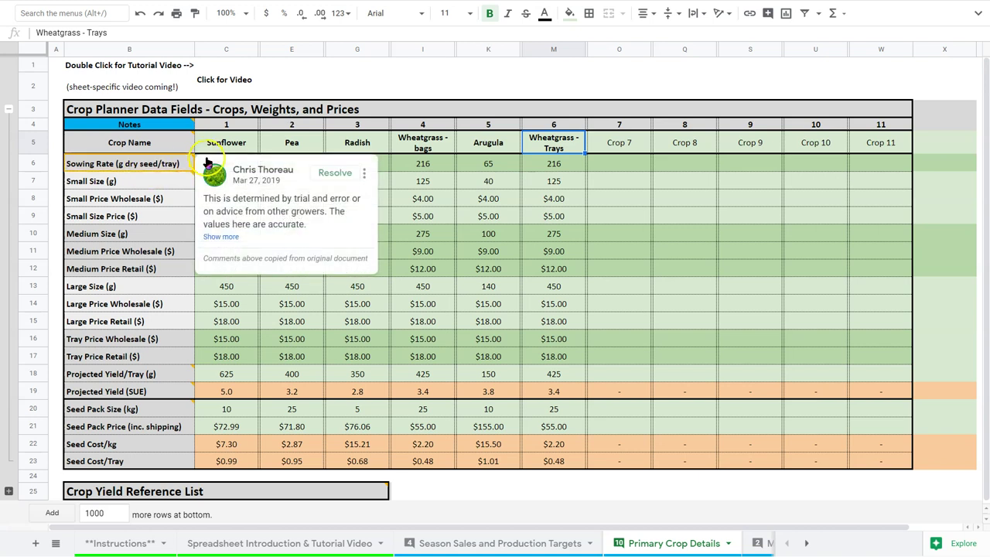
left_click(147, 164)
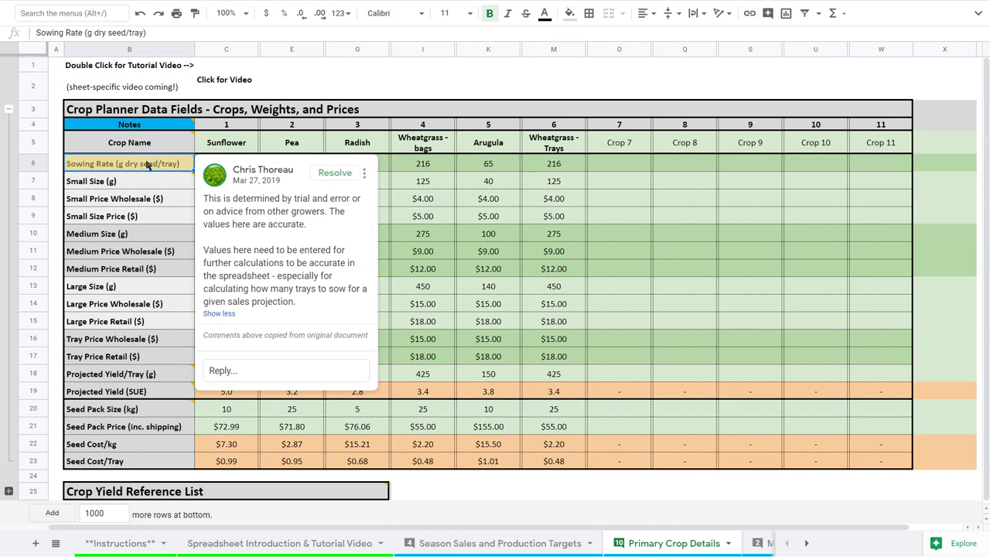
left_click(148, 181)
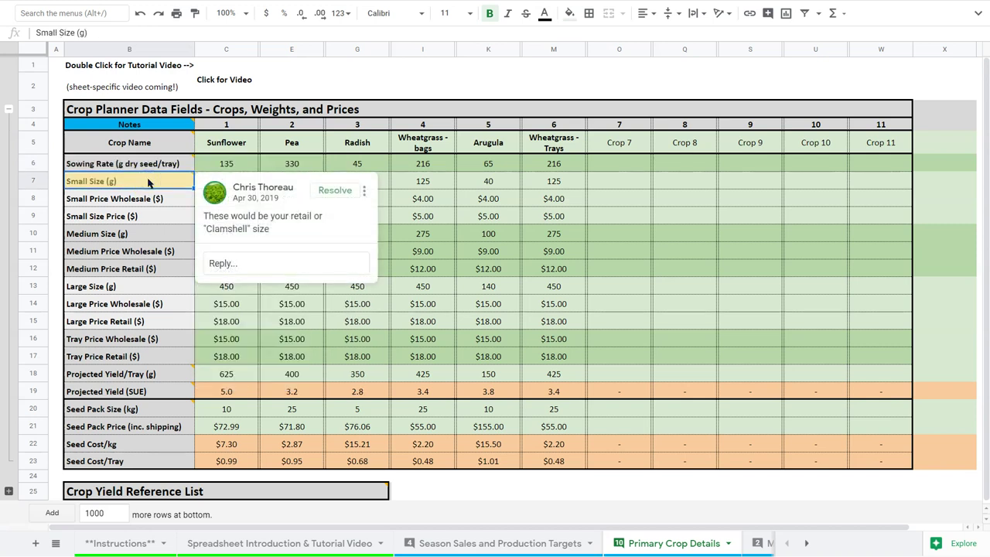
left_click(410, 164)
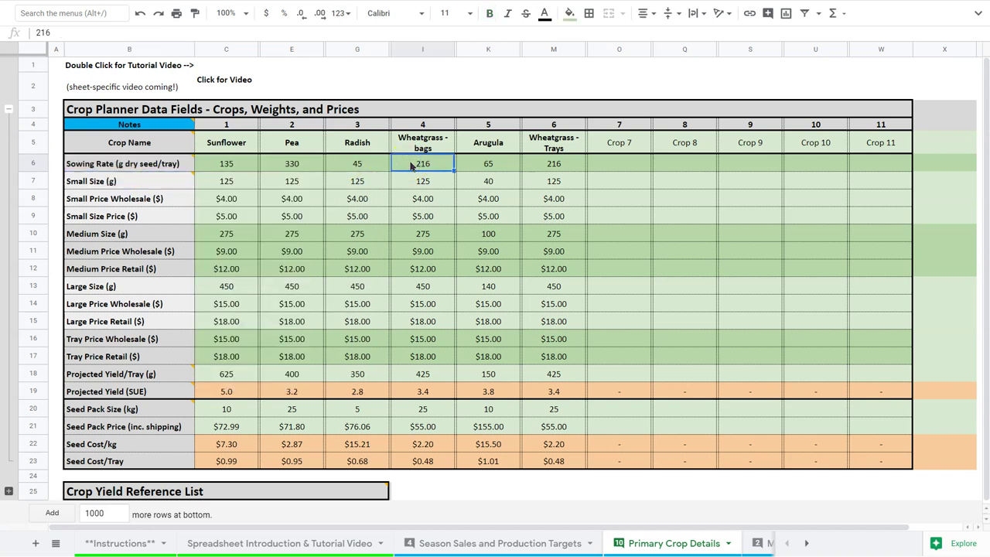
key("Left")
key("Left")
key("Left")
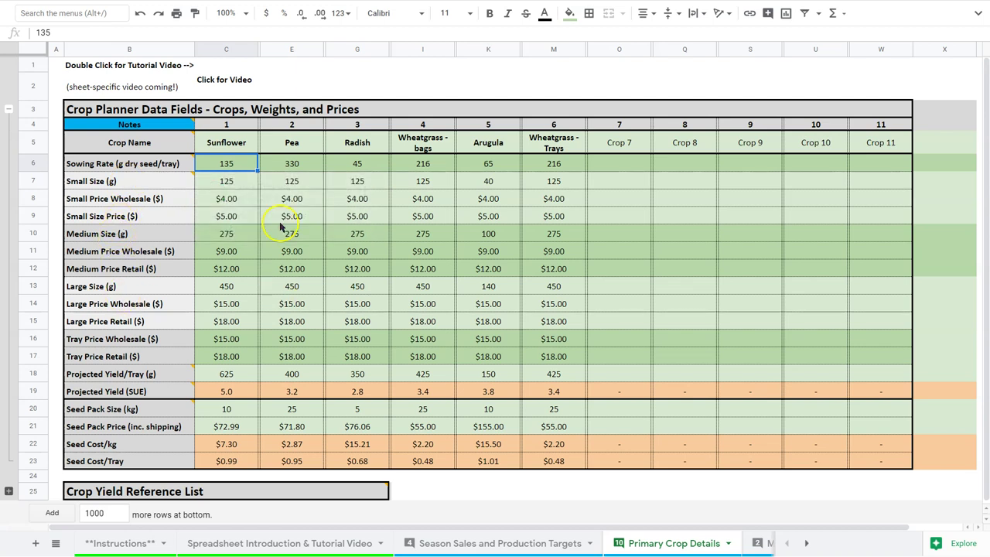
left_click(245, 183)
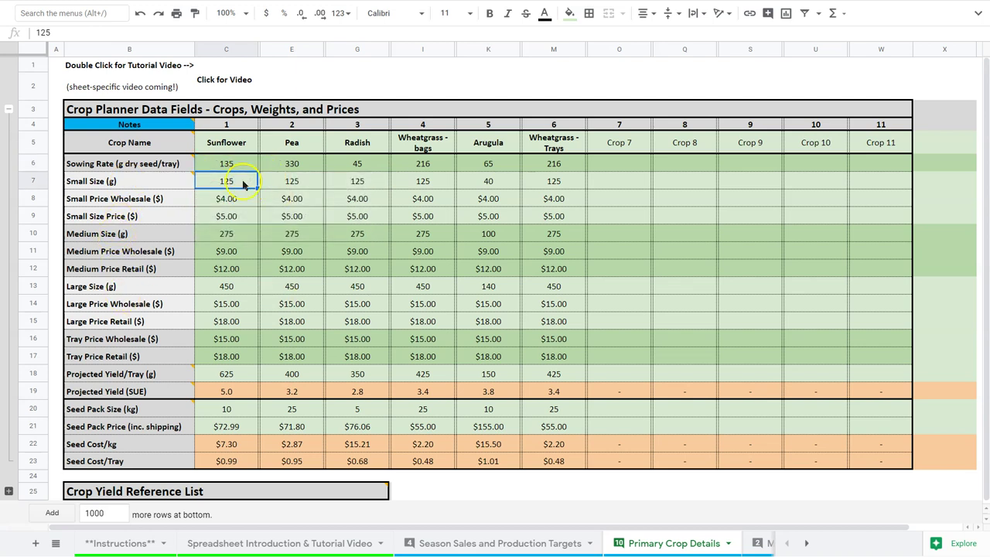
left_click(239, 232)
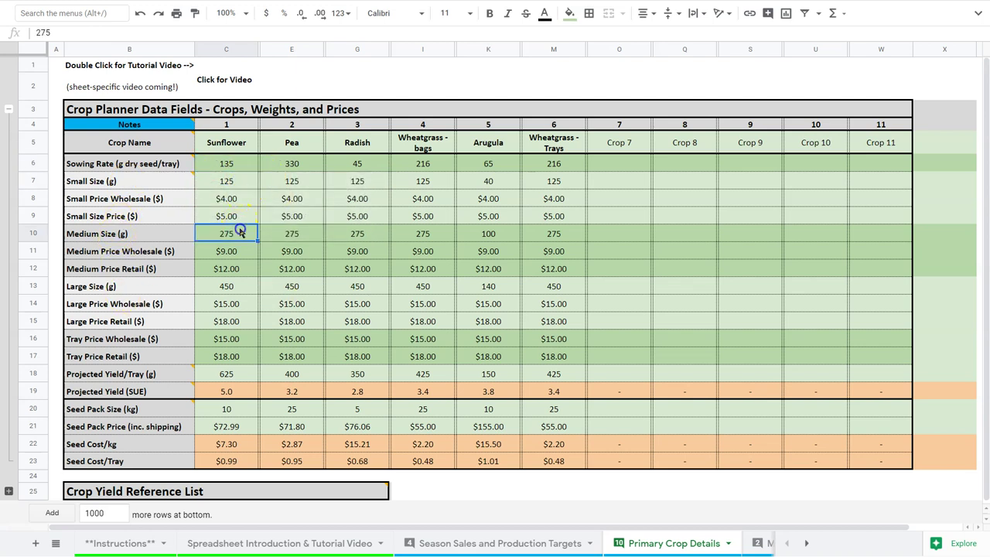
left_click(243, 292)
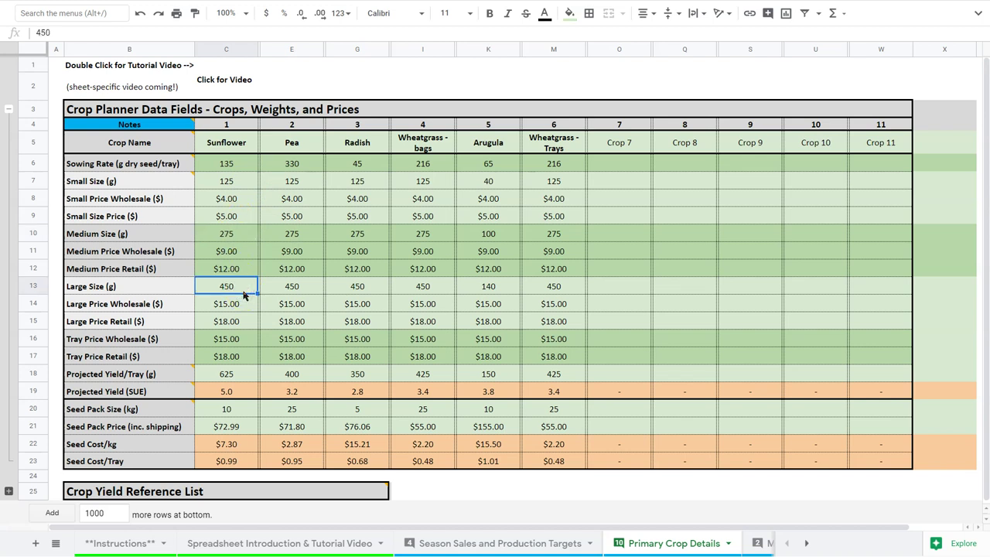
left_click(237, 287)
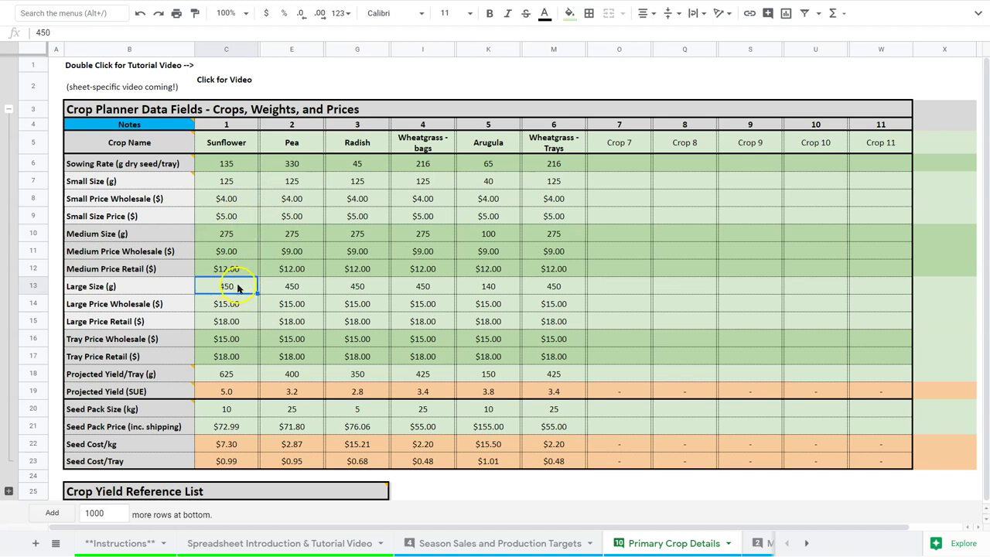
left_click(244, 184)
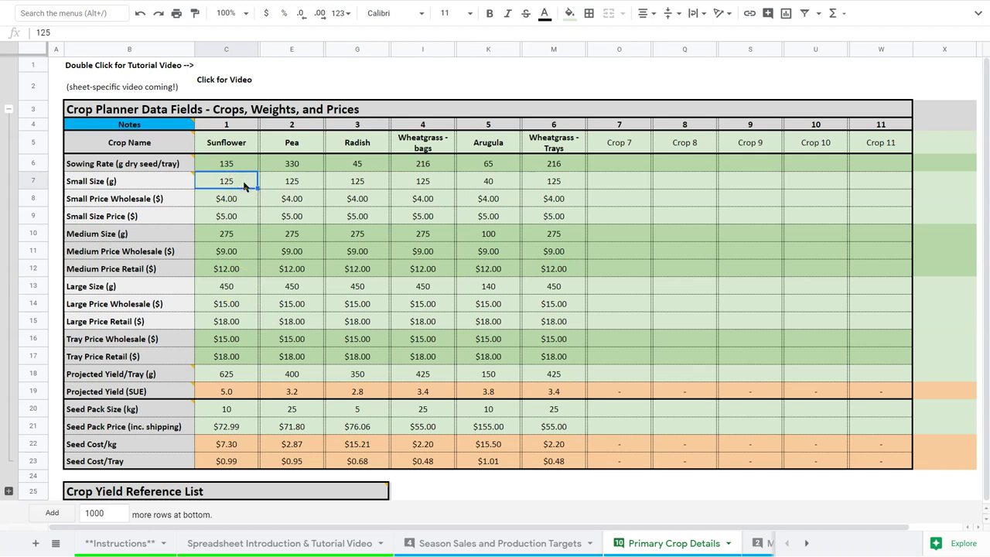
left_click(313, 184)
left_click(235, 198)
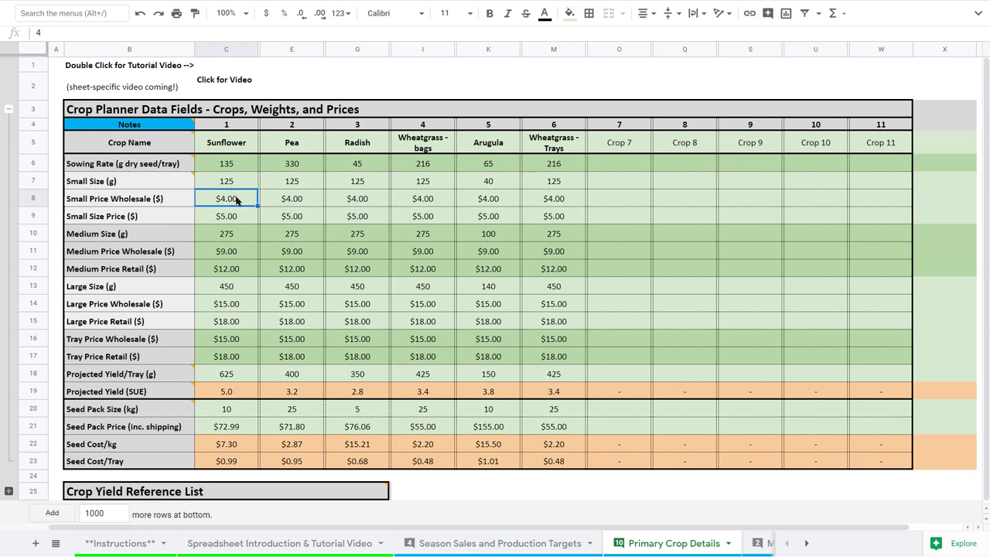
key("Down")
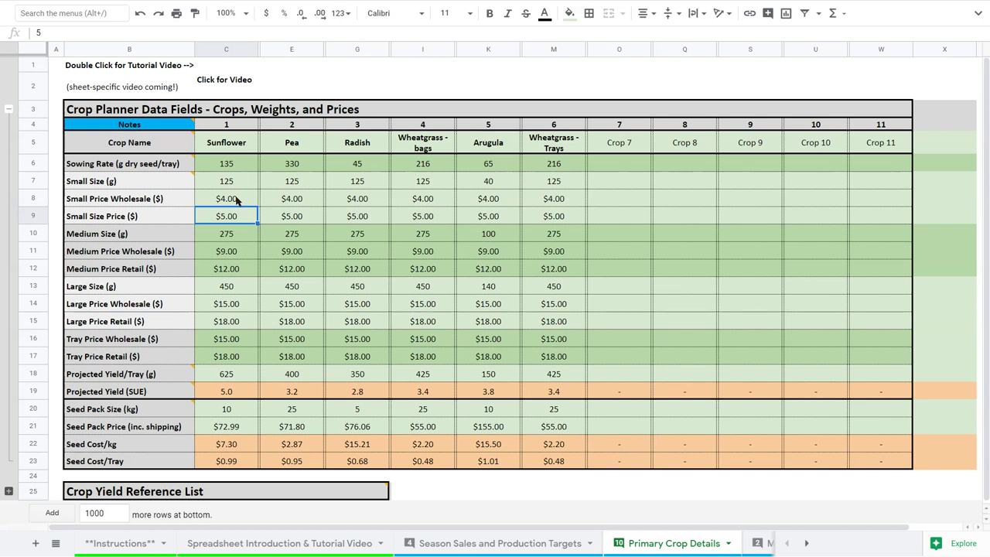
left_click(236, 200)
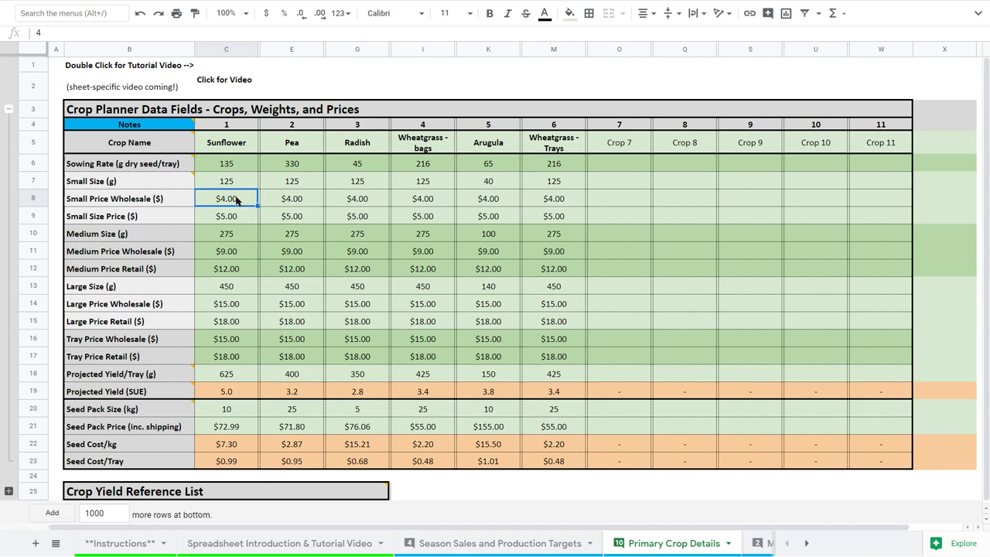
left_click(235, 221)
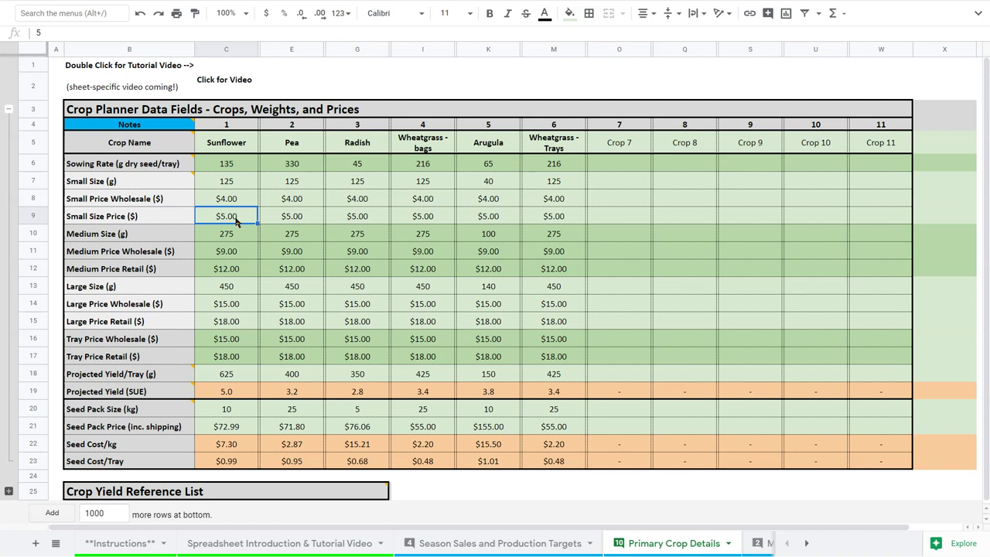
key("Down")
key("Down")
key("Down")
key("Down")
key("Down")
key("Down")
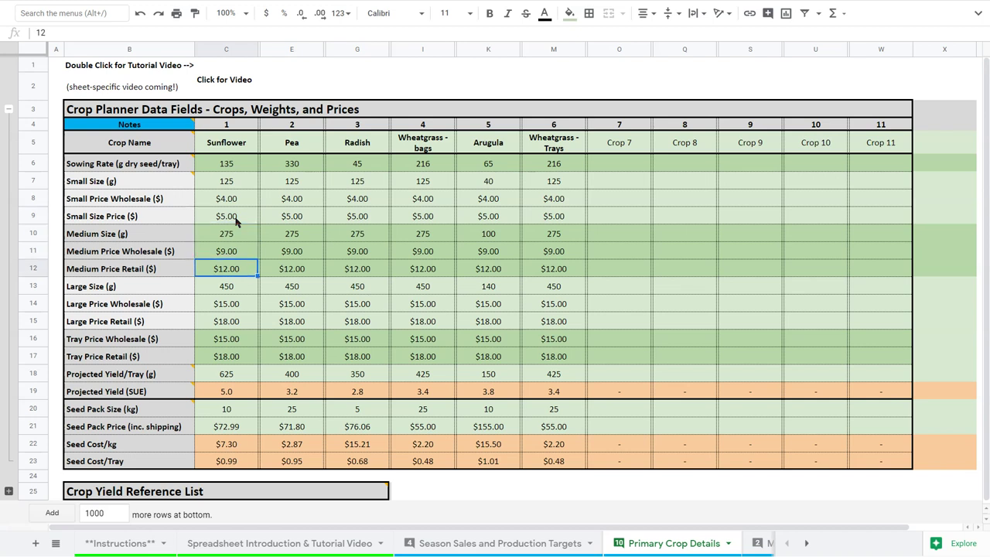
key("Down")
key("Down")
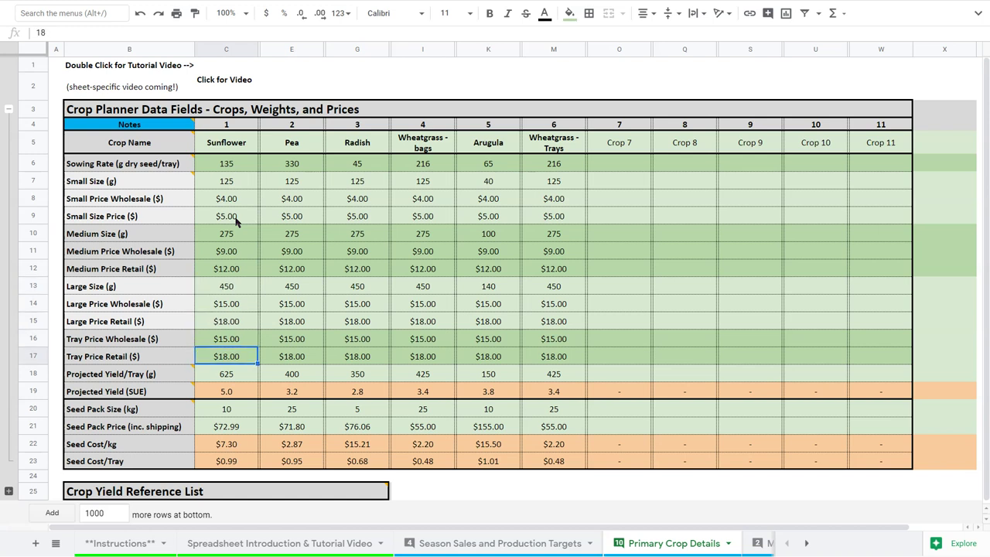
key("Up")
key("Down")
left_click(235, 231)
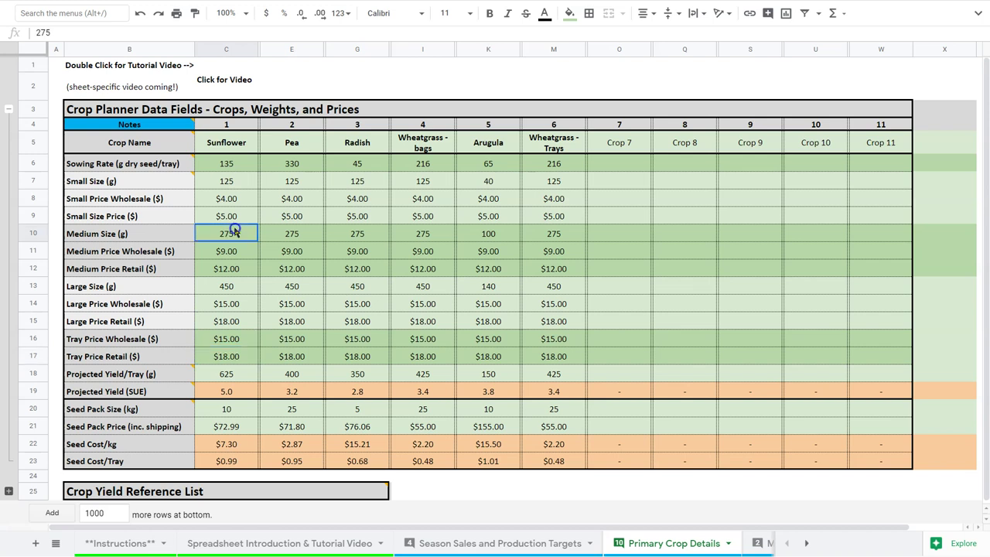
left_click(235, 289)
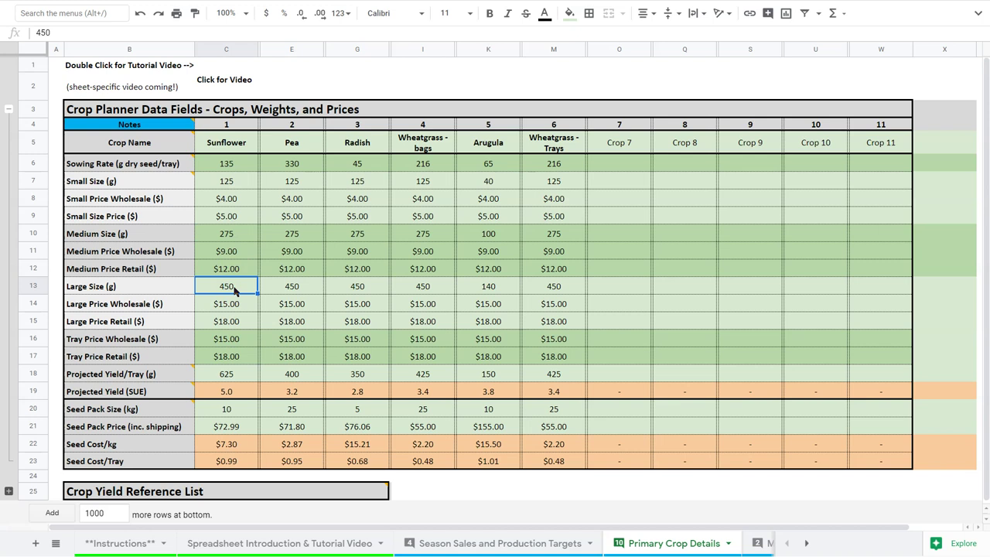
key("Down")
key("Down")
key("Down")
key("Down")
key("Down")
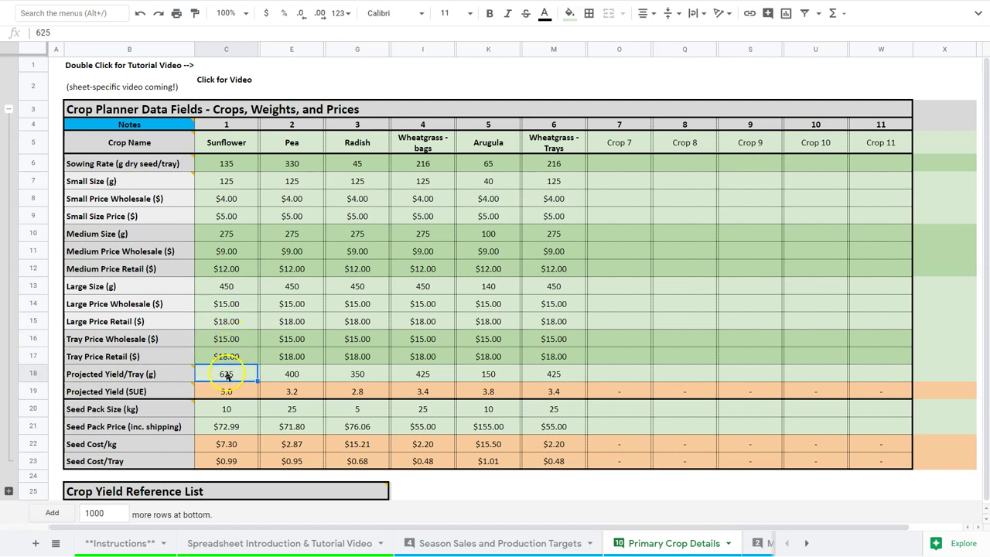
key("Right")
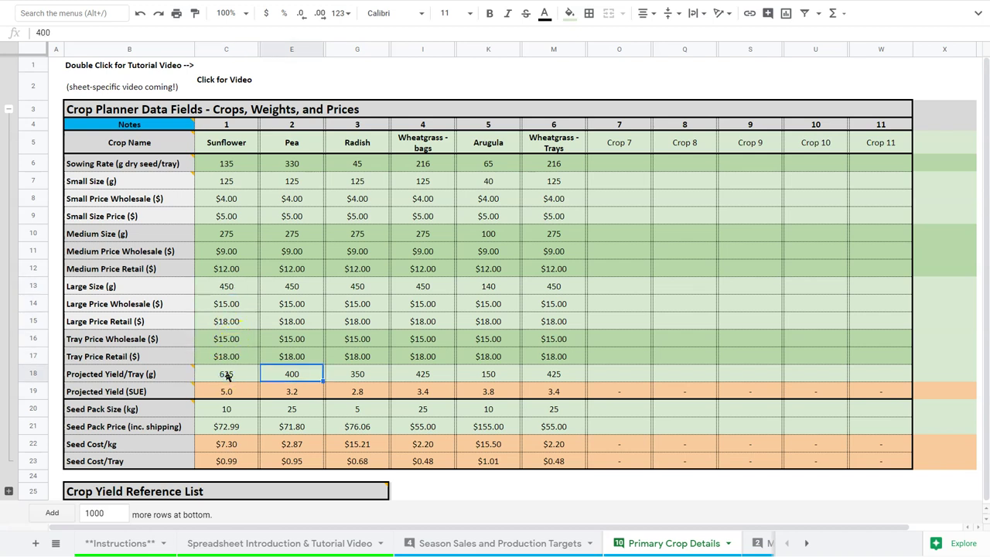
key("Right")
key("Right")
key("Right")
key("Right")
key("Right")
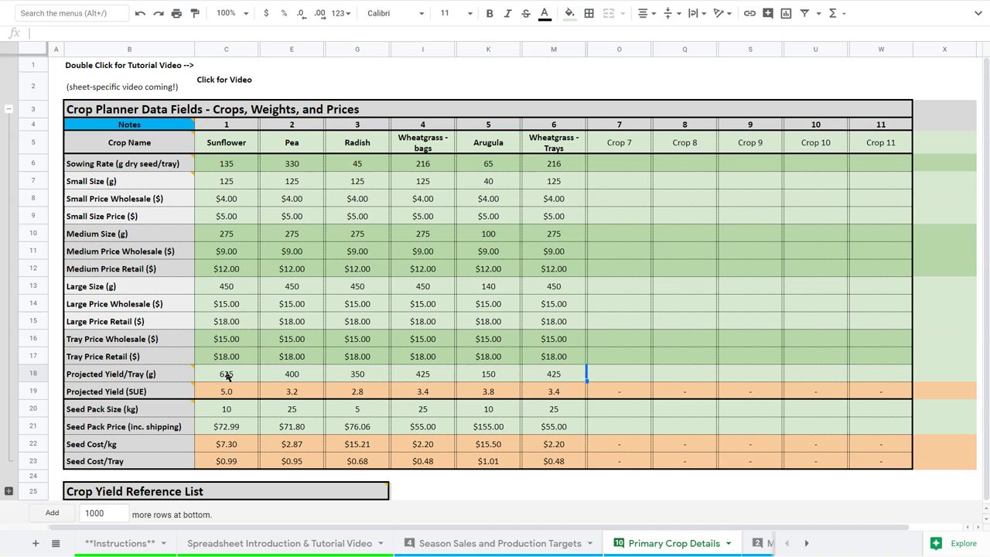
key("Left")
key("Left")
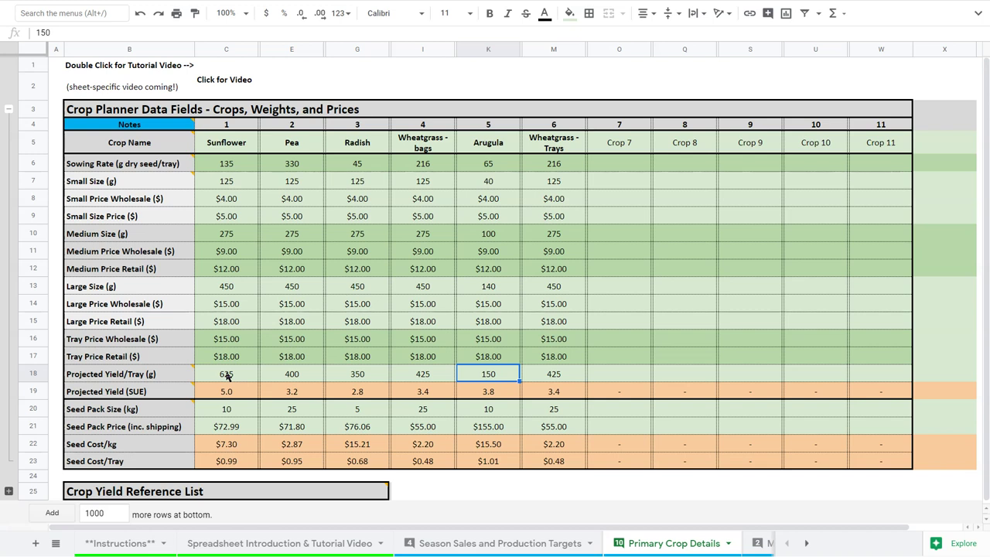
key("Left")
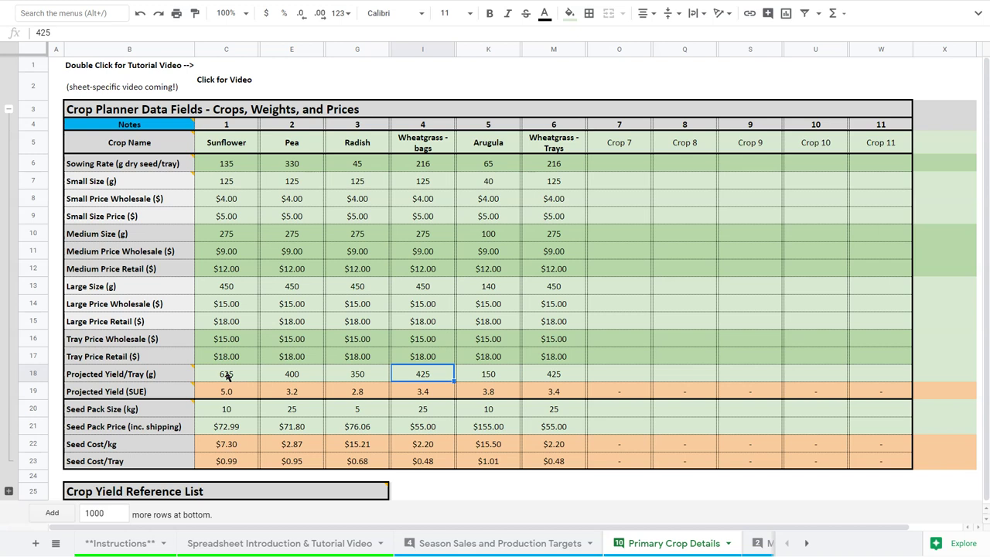
key("Left")
key("Left")
key("Left")
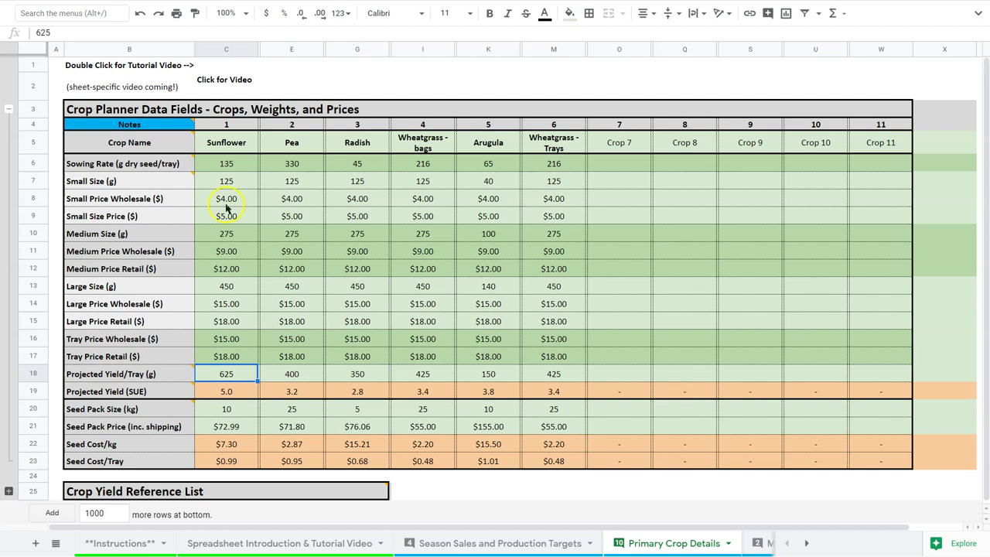
left_click(224, 167)
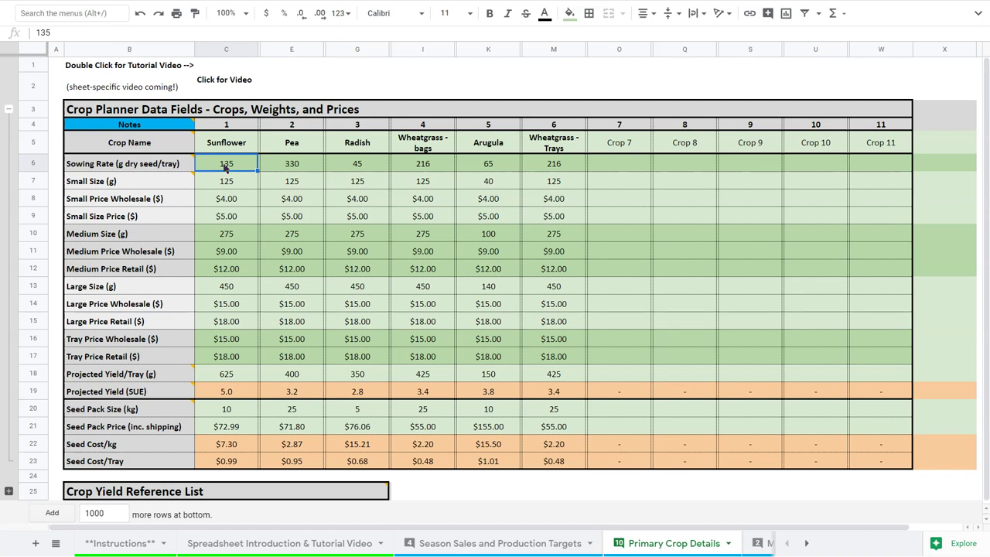
scroll(232, 224, "down", 1)
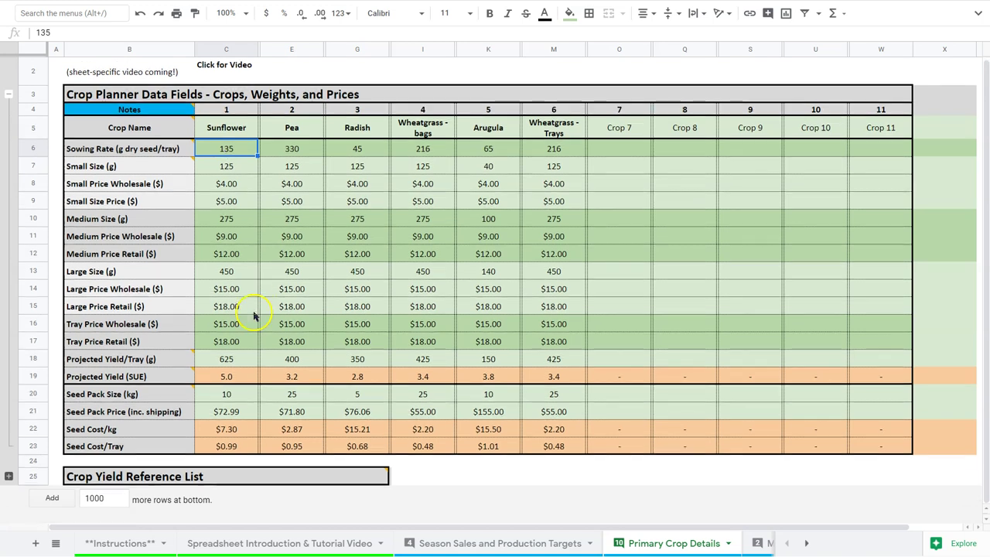
left_click(229, 380)
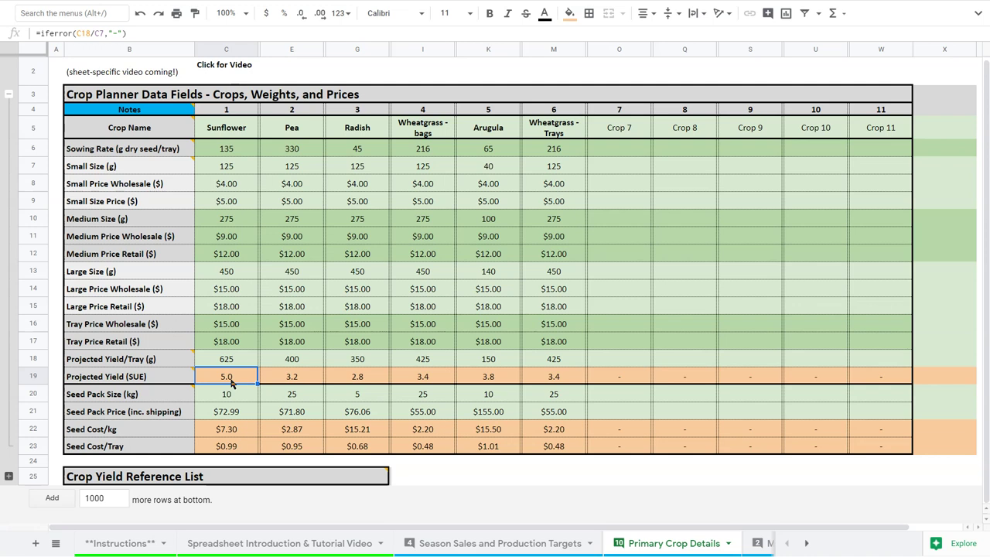
key("Left")
left_click(167, 379)
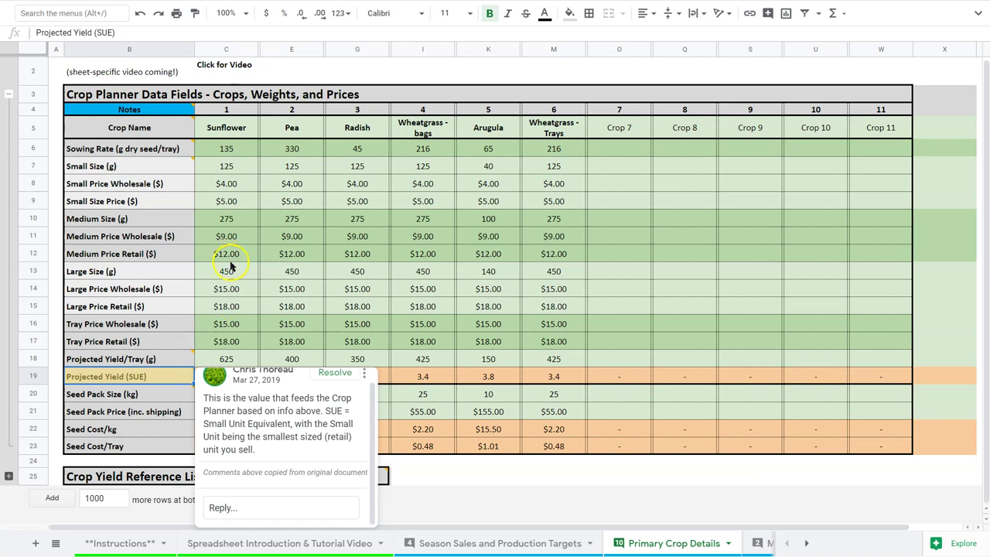
left_click(241, 187)
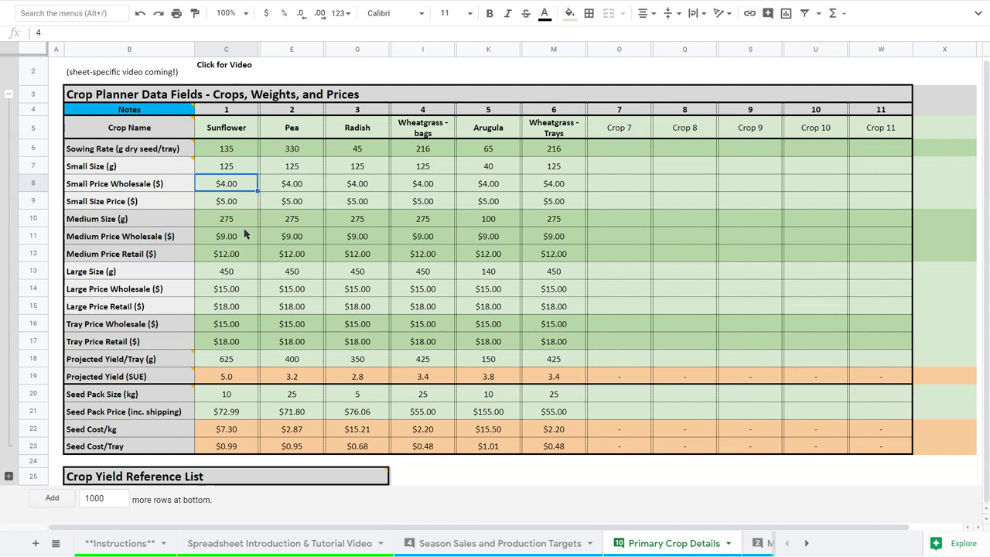
left_click(243, 325)
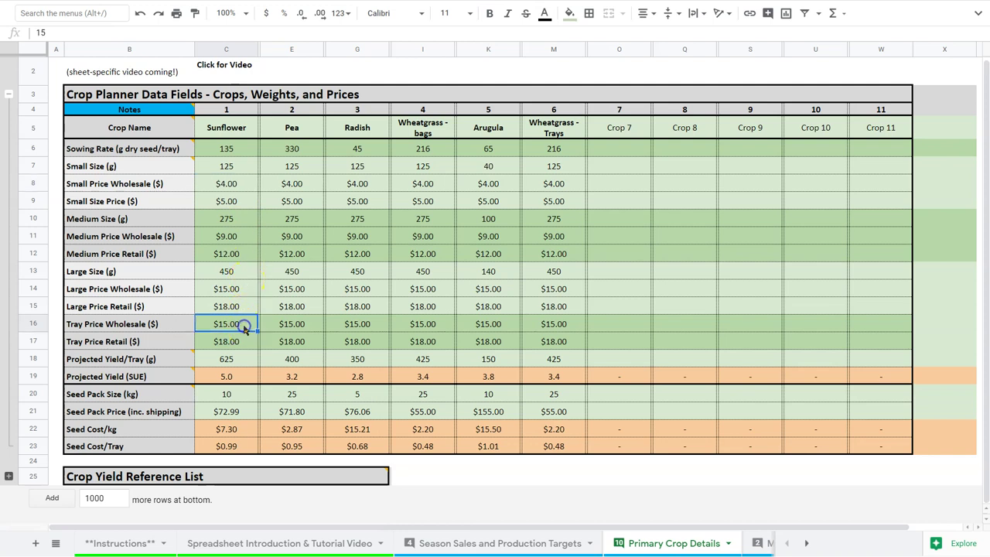
left_click(158, 170)
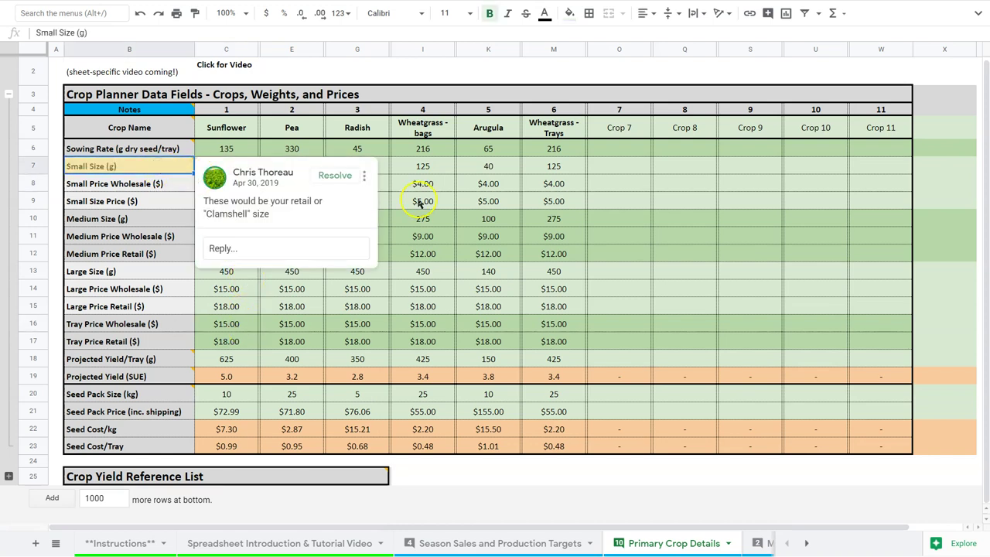
left_click(430, 159)
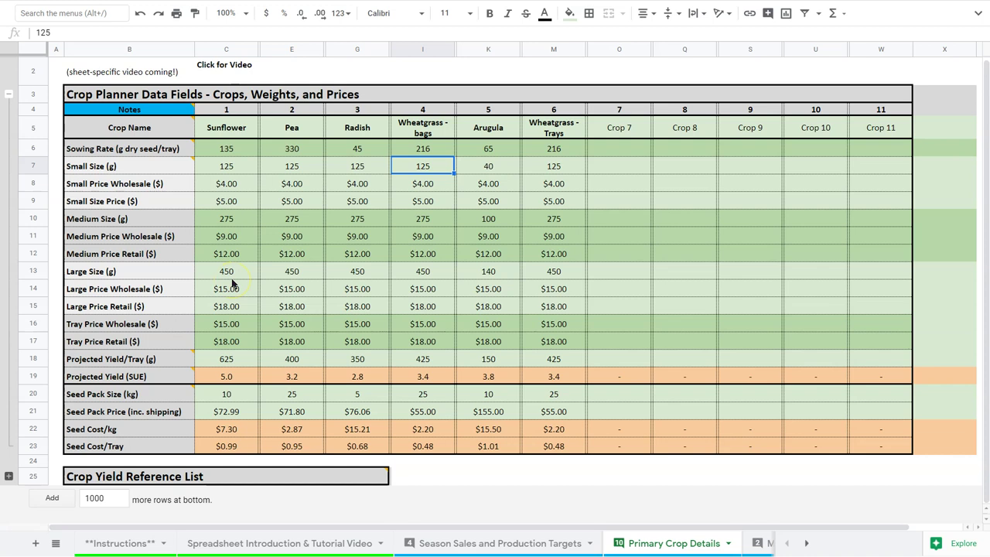
left_click(242, 375)
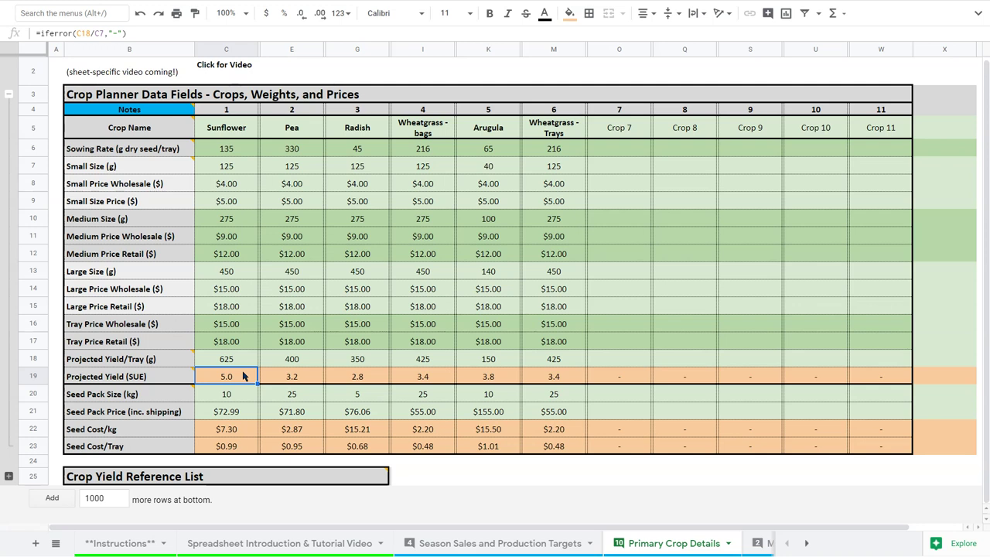
left_click(238, 395)
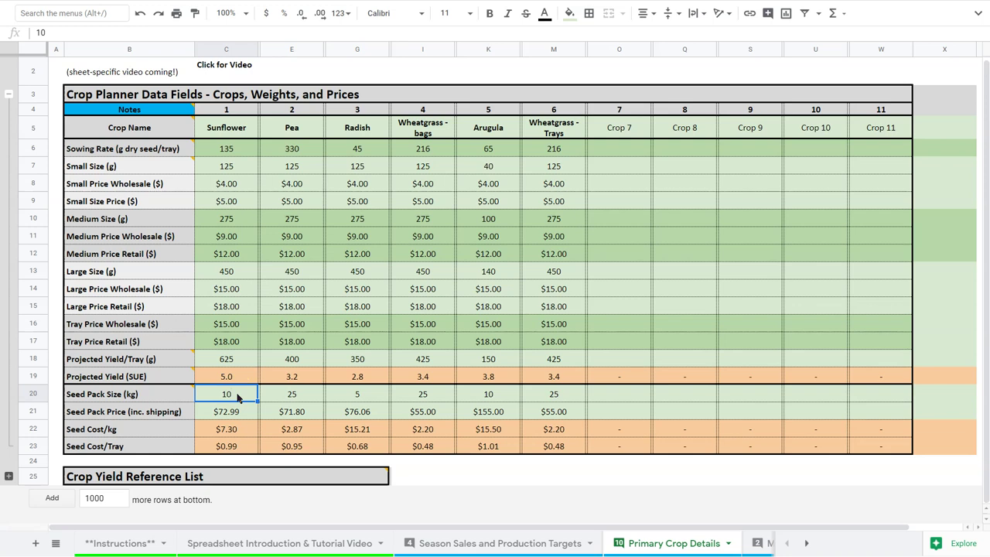
left_click(227, 395)
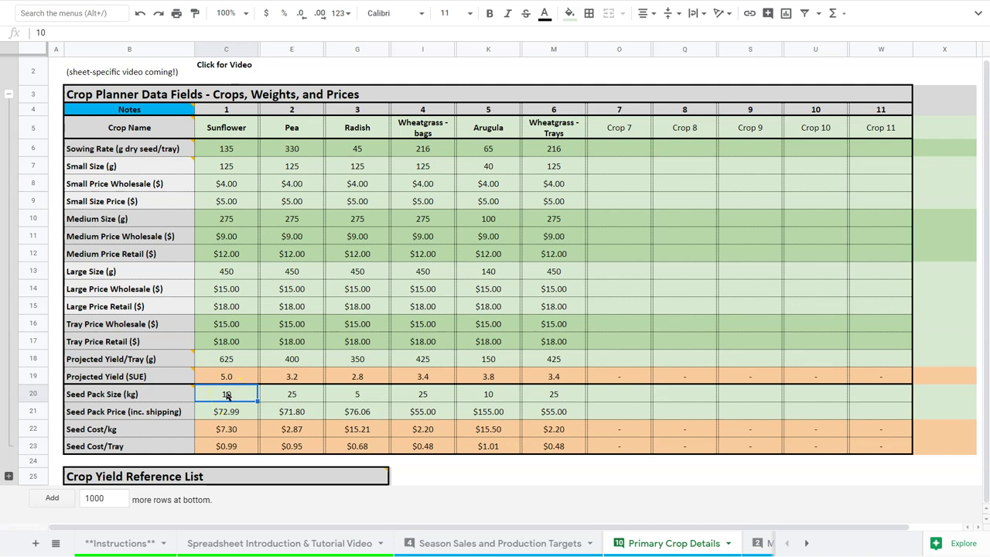
left_click(228, 413)
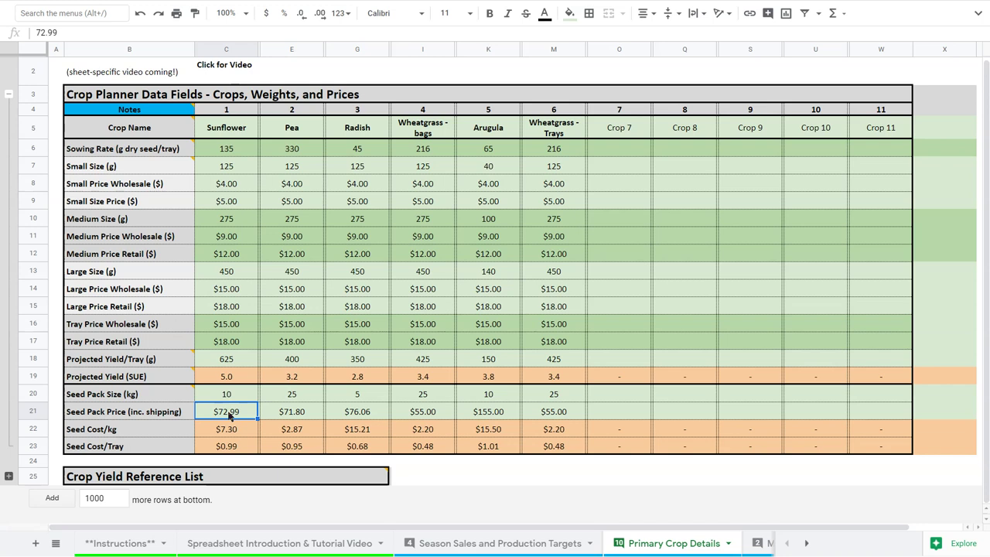
left_click(234, 432)
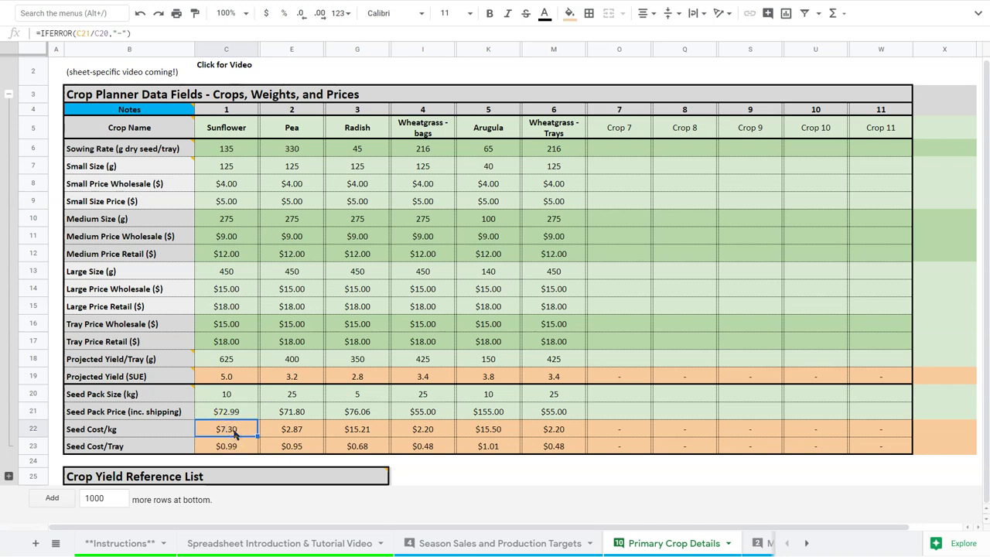
left_click(233, 447)
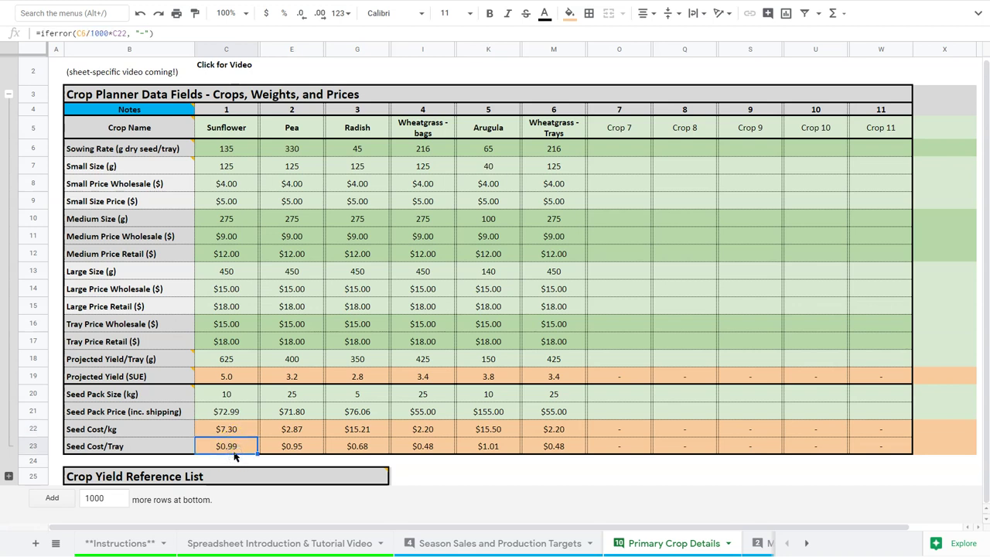
left_click(236, 157)
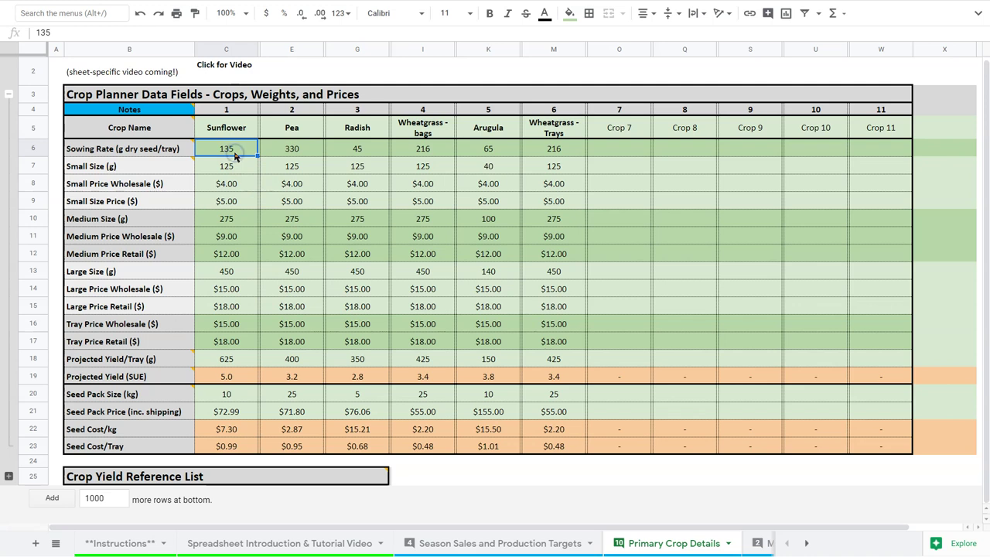
left_click(232, 446)
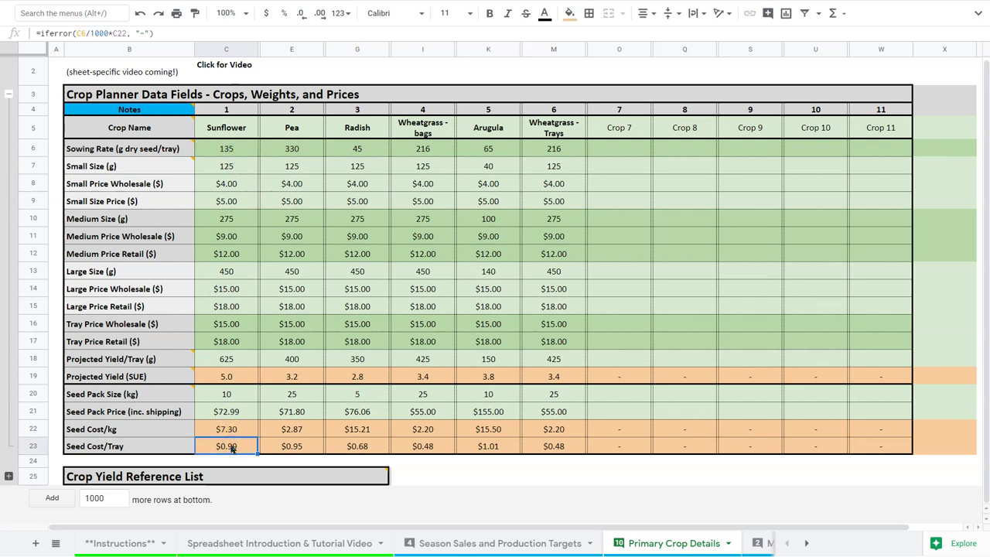
left_click(286, 447)
left_click(349, 447)
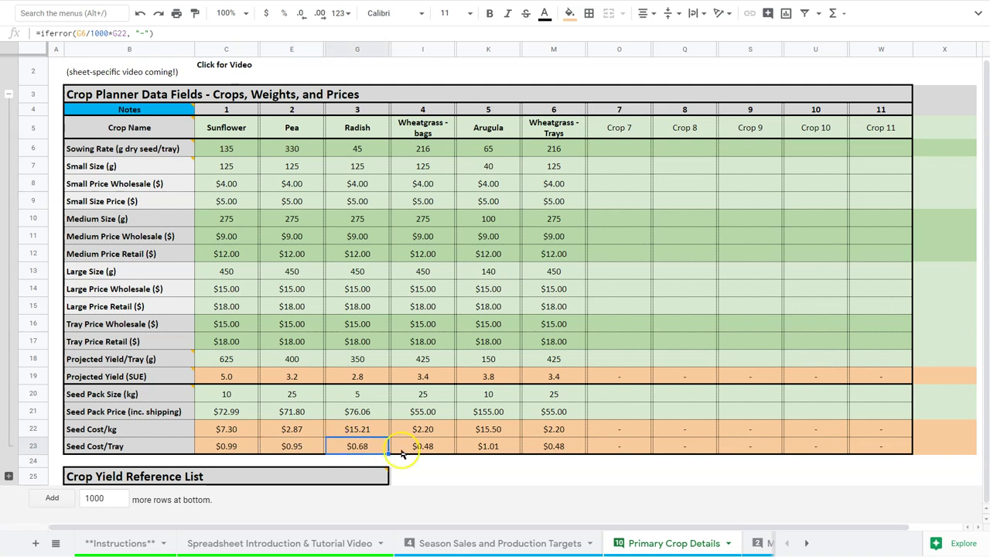
left_click(420, 447)
left_click(479, 447)
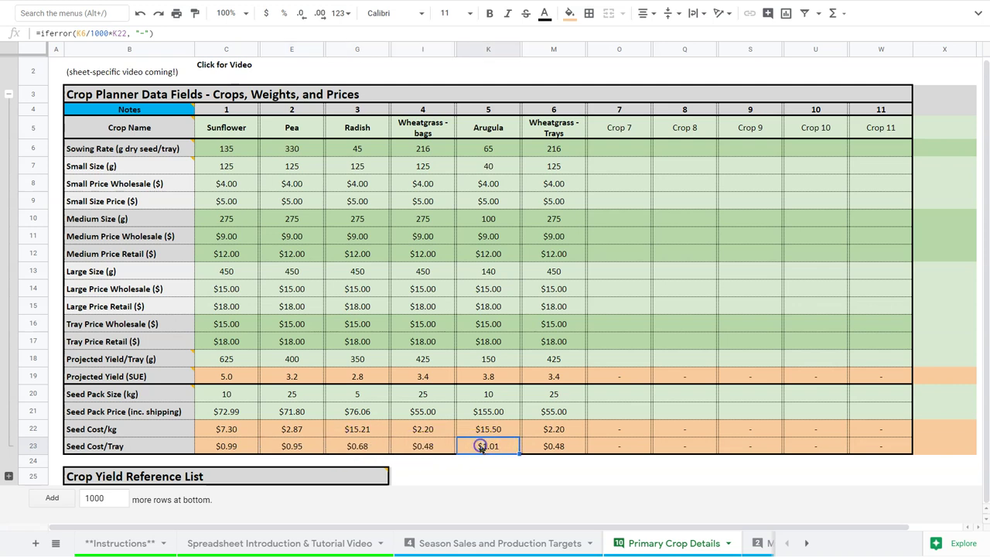
left_click(563, 447)
left_click(491, 447)
left_click(415, 450)
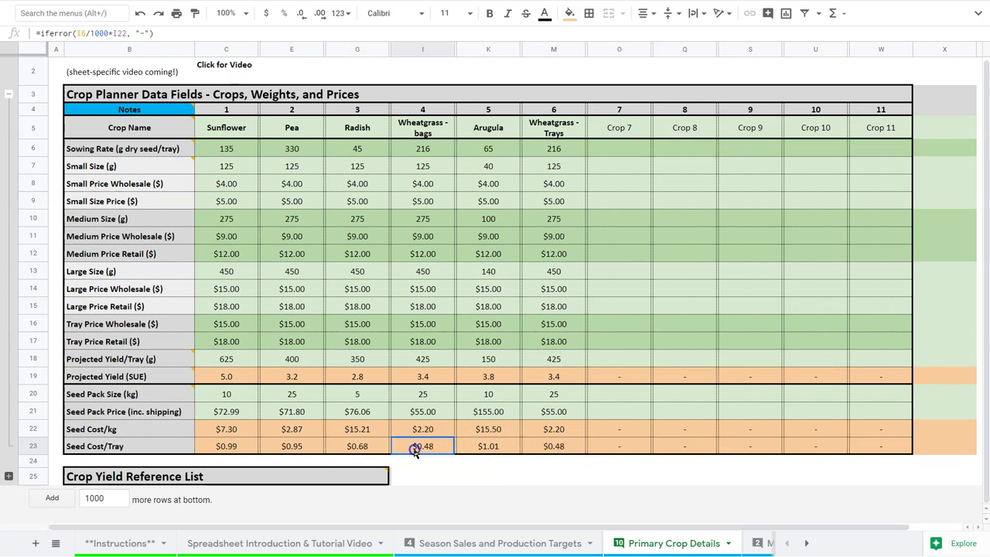
left_click(356, 450)
left_click(294, 455)
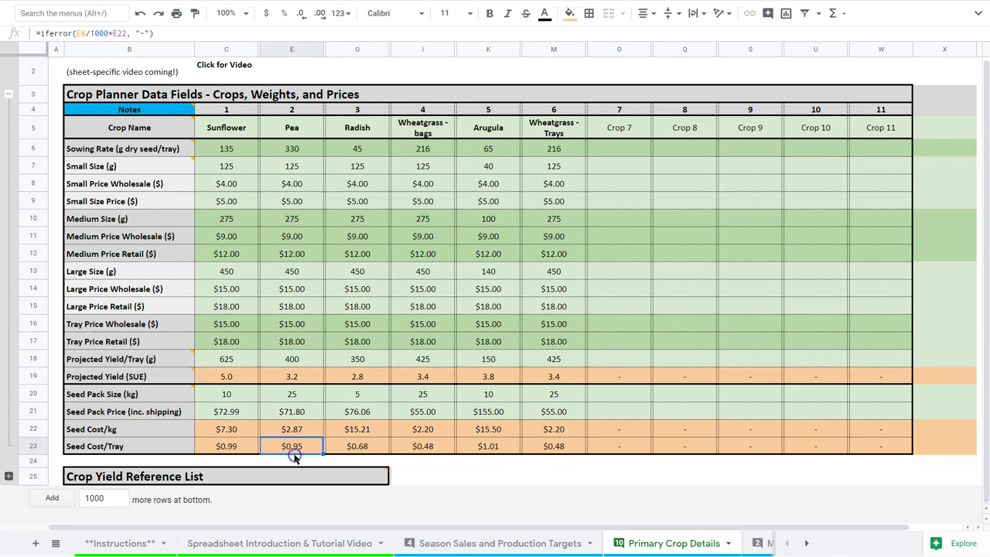
left_click(227, 449)
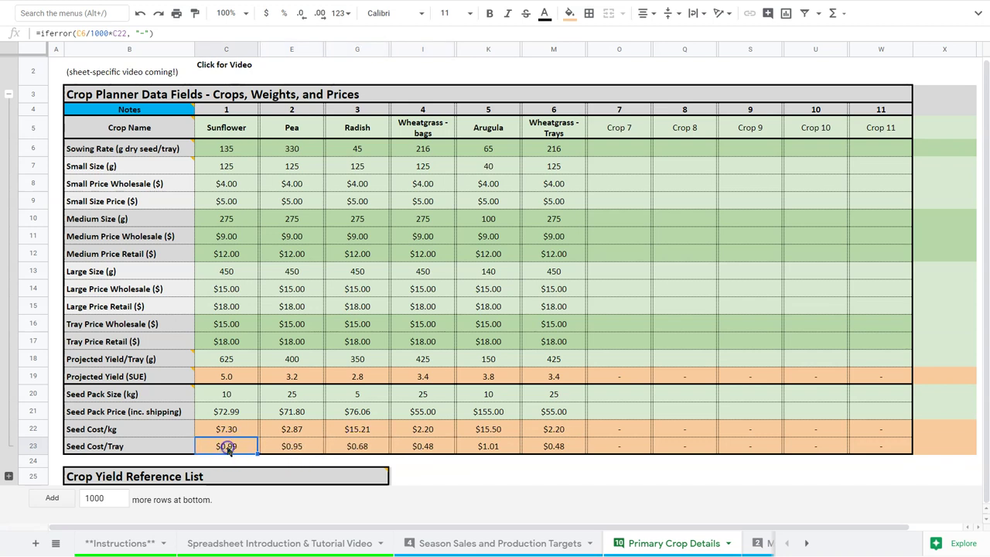
left_click(424, 447)
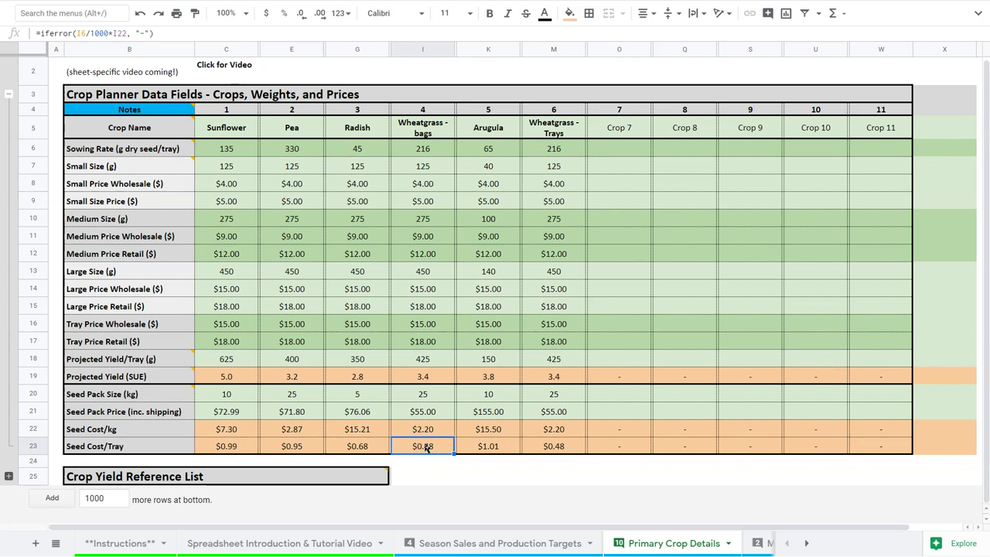
left_click(503, 448)
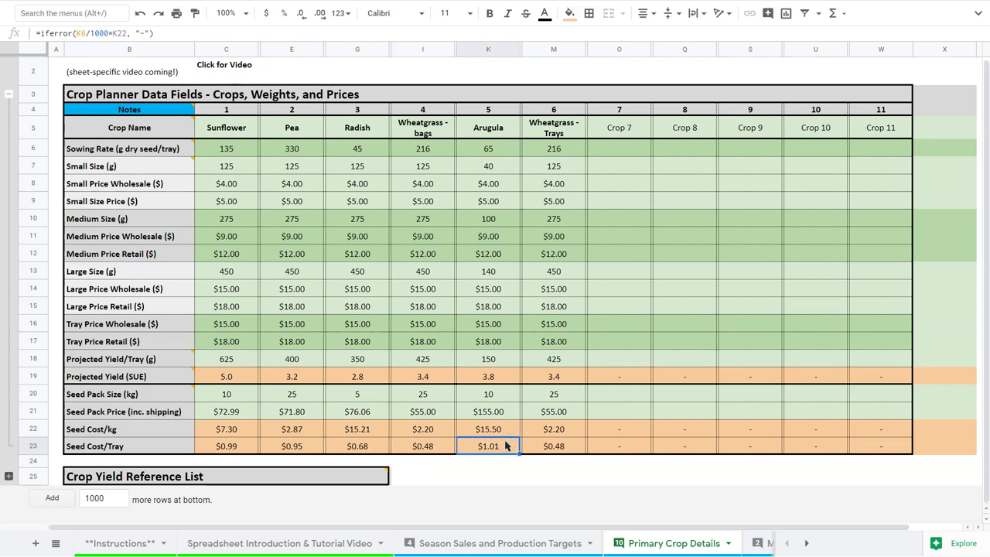
left_click(236, 446)
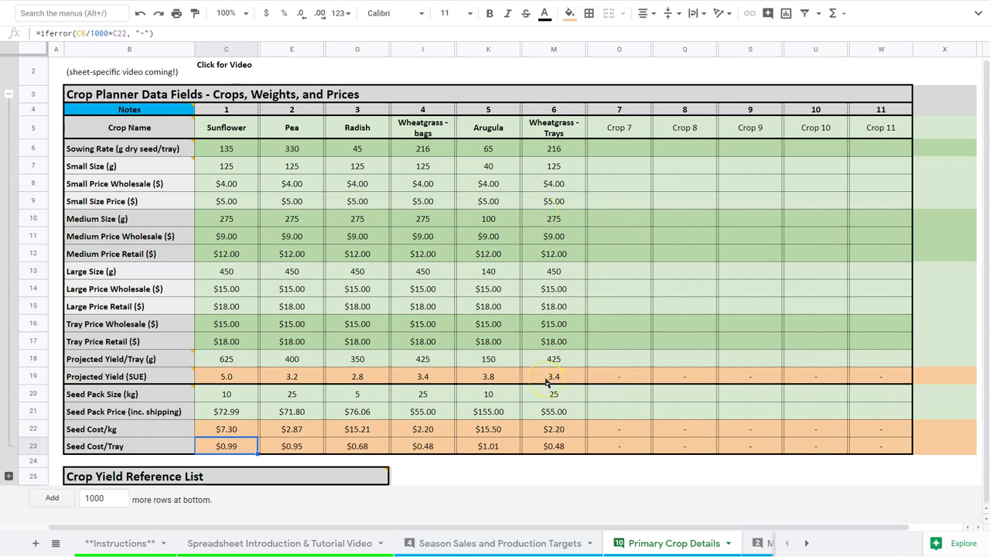
Collapse the crop data rows, expand the Crop Yield Reference List, and select Sunflower
left_click(8, 127)
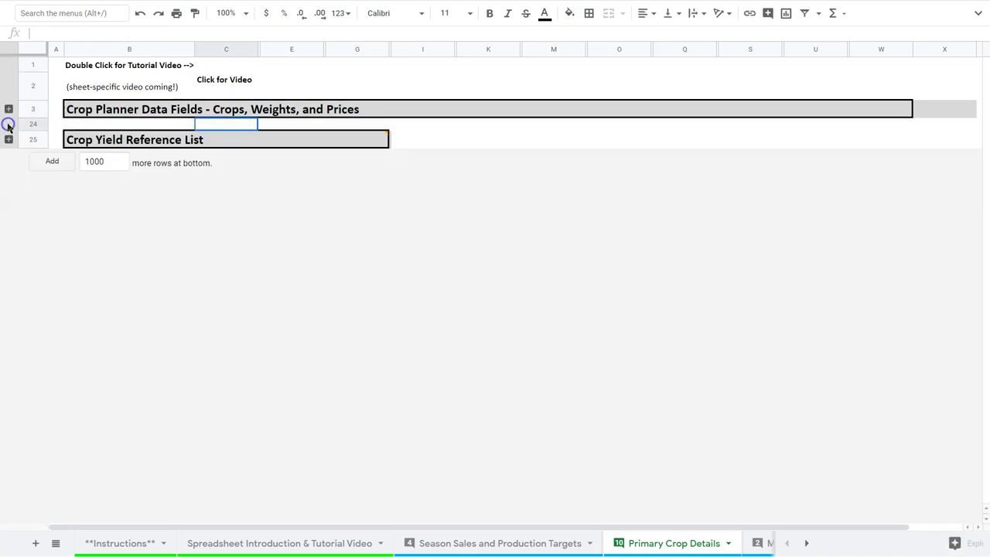
left_click(8, 141)
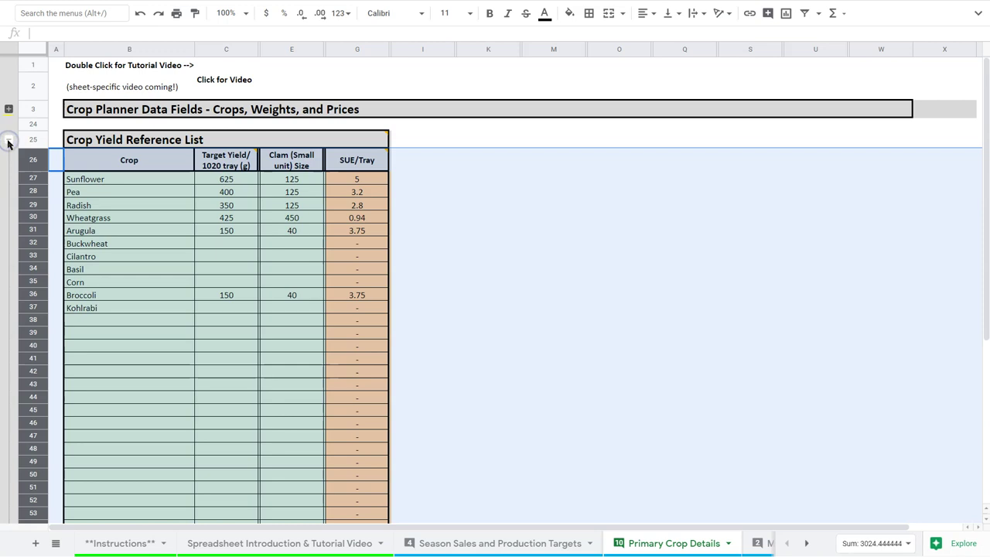
left_click(159, 185)
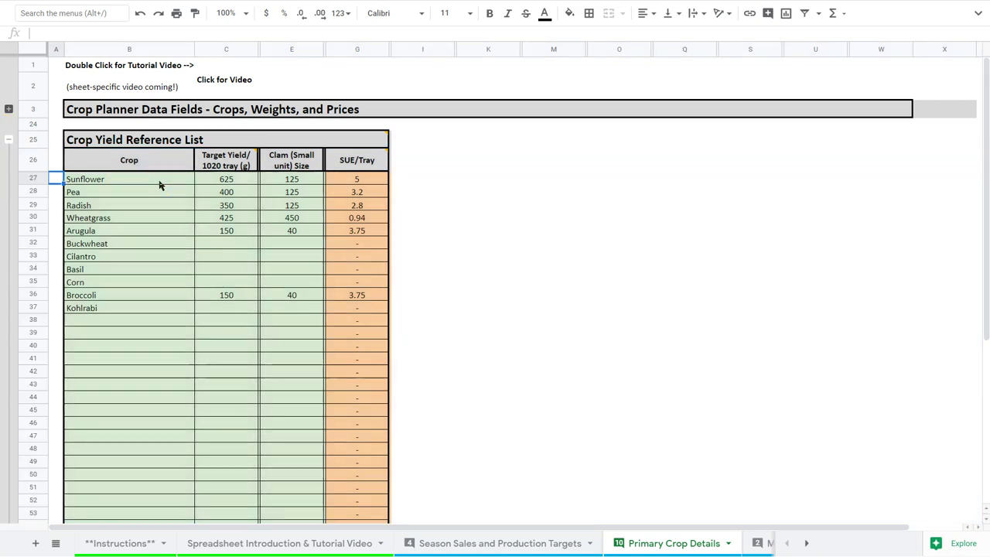
key("Down")
key("Down")
key("Down")
key("Up")
key("Up")
key("Up")
Review reference list yields: Sunflower's 625, then Corn and Buckwheat's empty yield cells
key("Right")
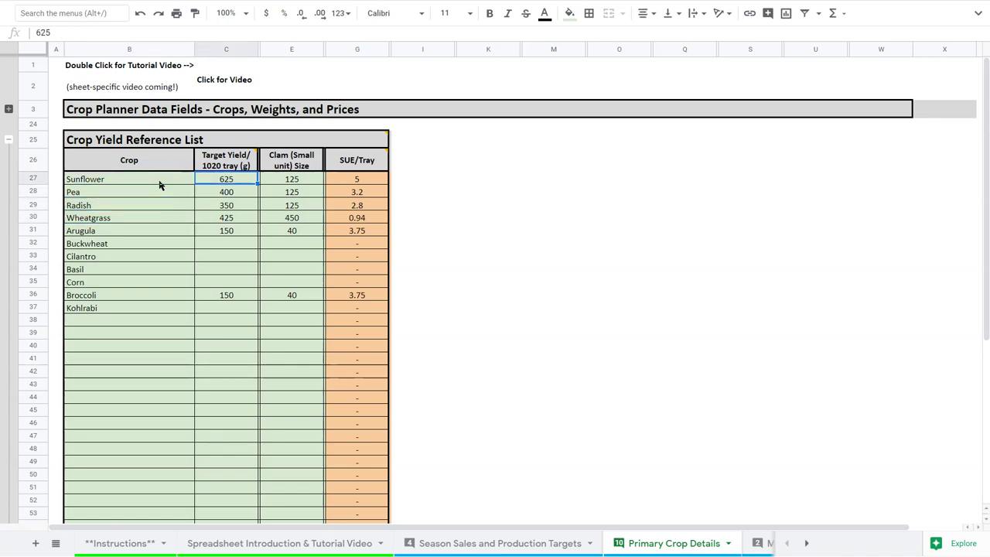
key("Down")
key("Down")
key("Down")
key("Down")
key("Down")
key("Left")
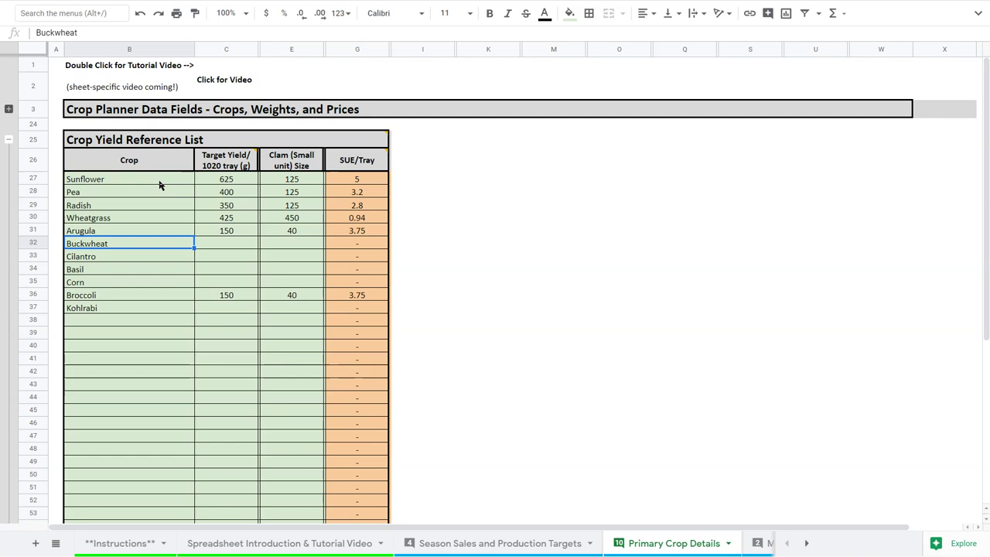
key("Down")
key("Down")
key("Down")
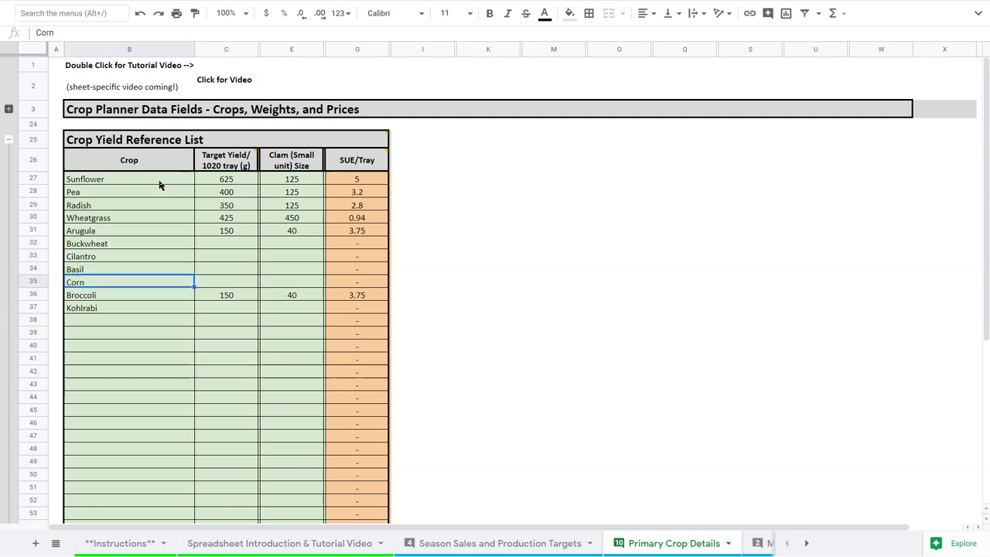
key("Down")
key("Down")
key("Down")
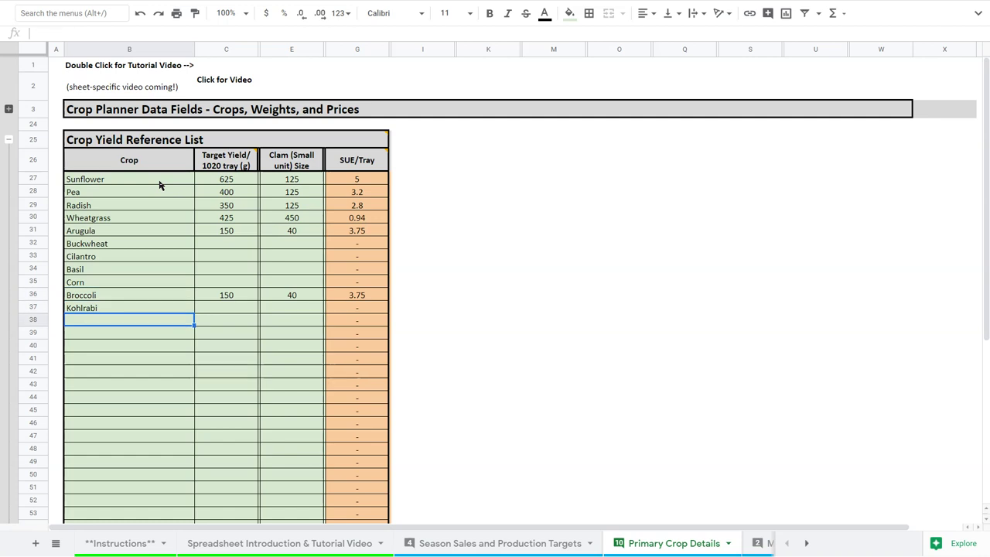
key("Up")
key("Up")
key("Up")
key("Up")
key("Up")
key("Up")
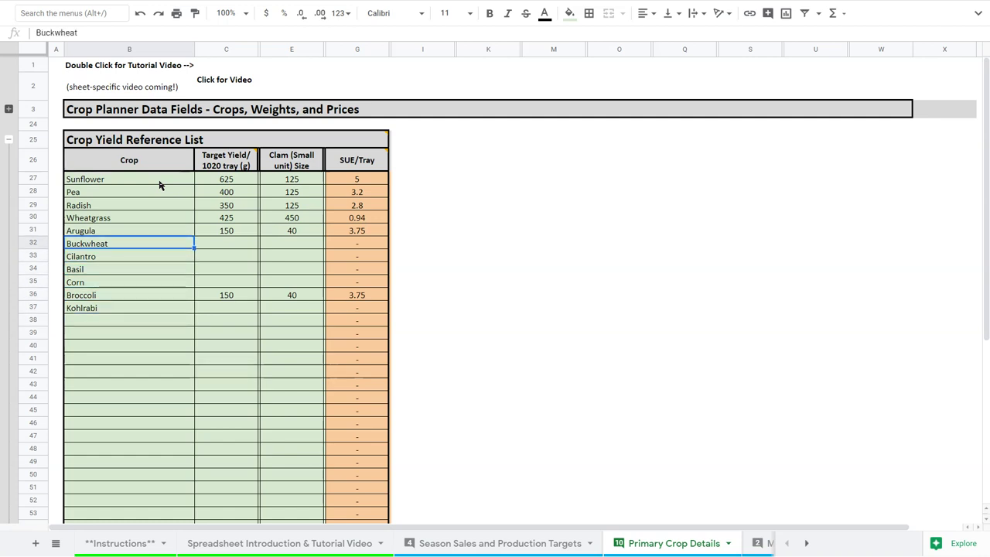
key("Right")
key("Right")
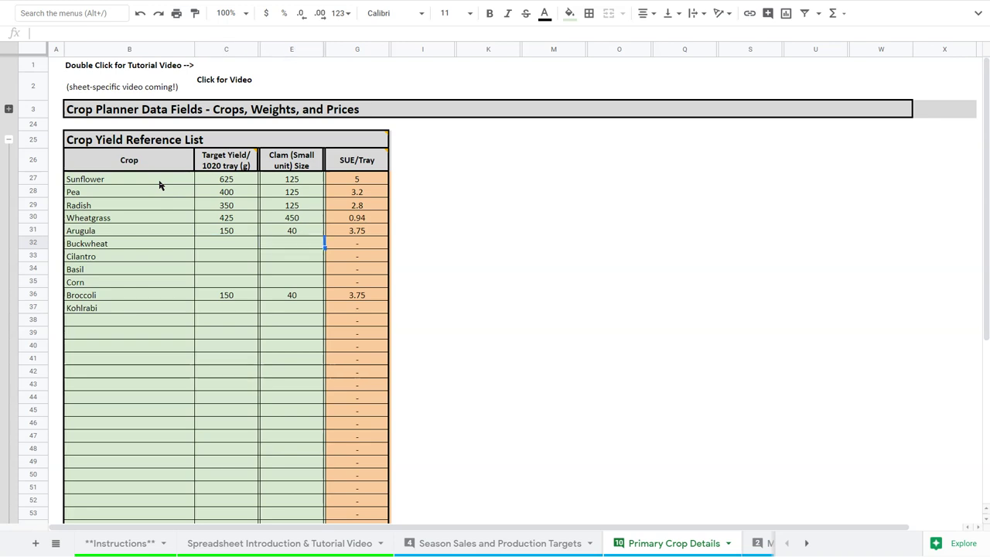
key("Right")
key("Left")
key("Left")
key("Left")
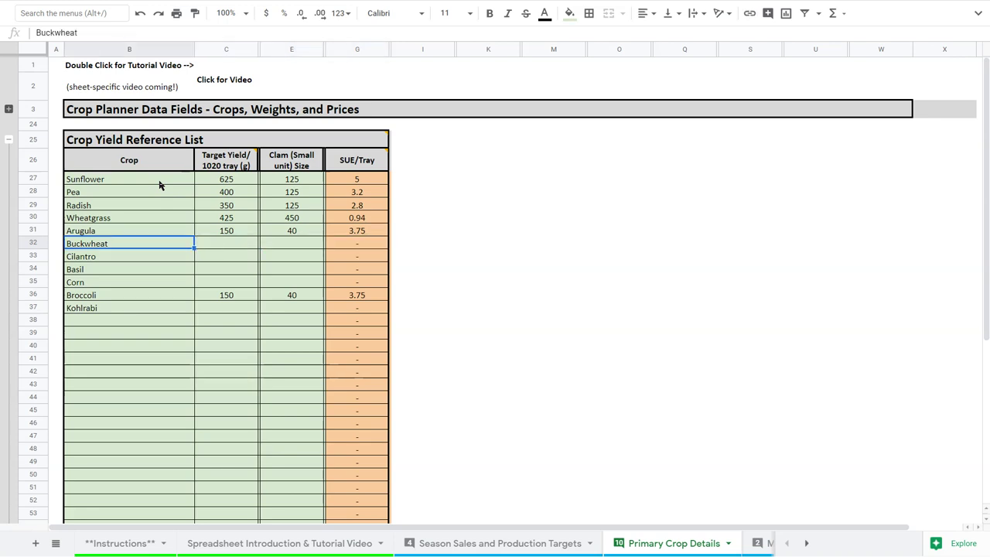
left_click(193, 234)
left_click(239, 180)
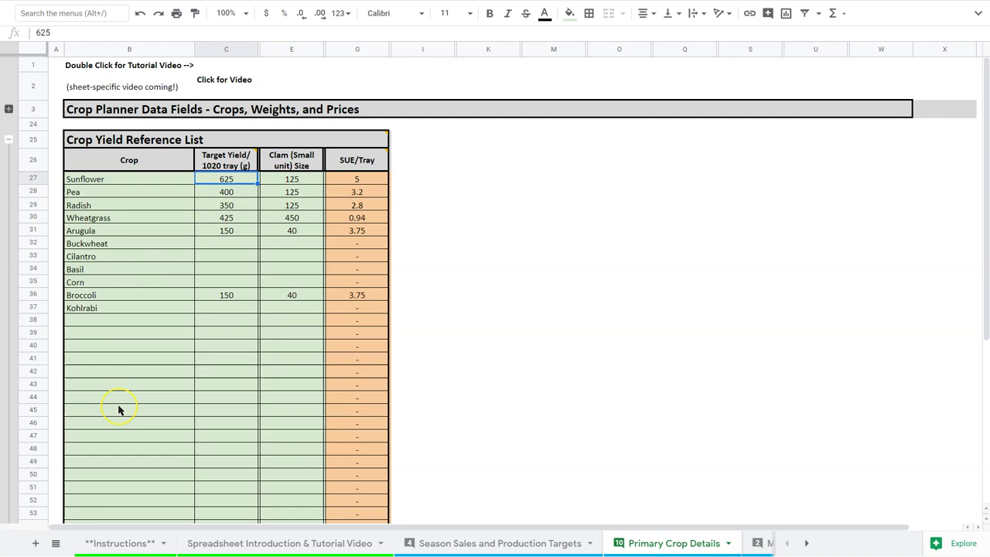
scroll(119, 409, "down", 5)
scroll(119, 409, "up", 5)
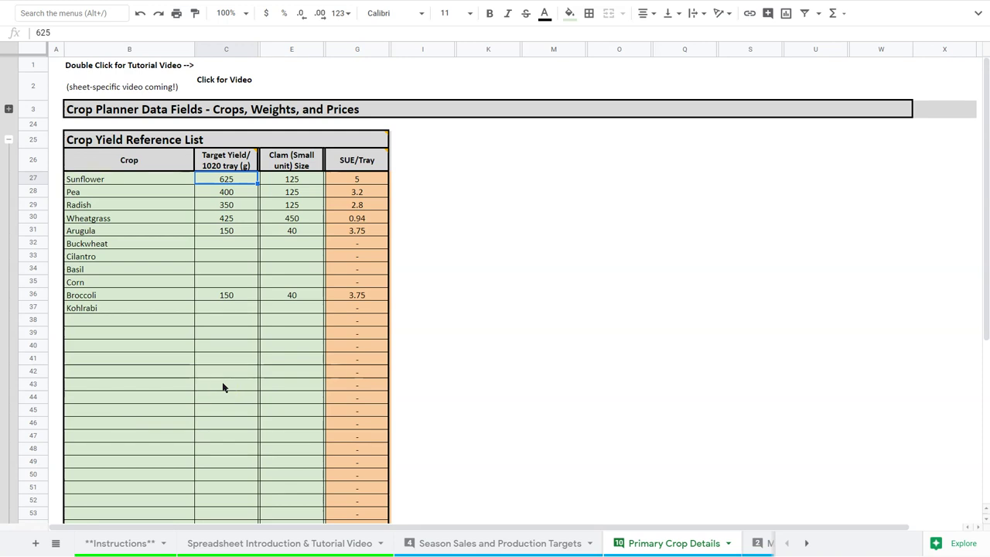
Collapse the Crop Yield Reference List, re-check the crop data rows, then collapse them too
left_click(9, 140)
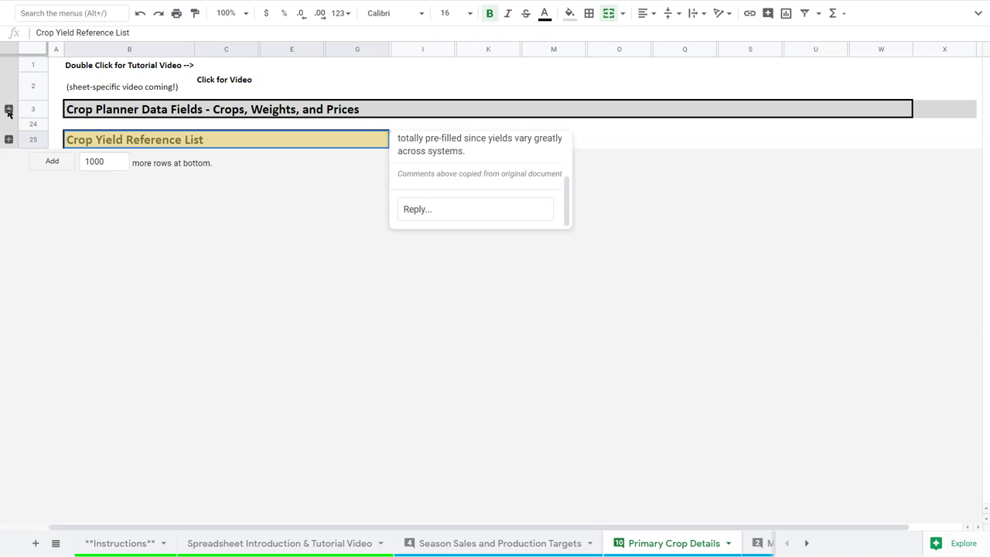
left_click(9, 108)
mouse_move(268, 166)
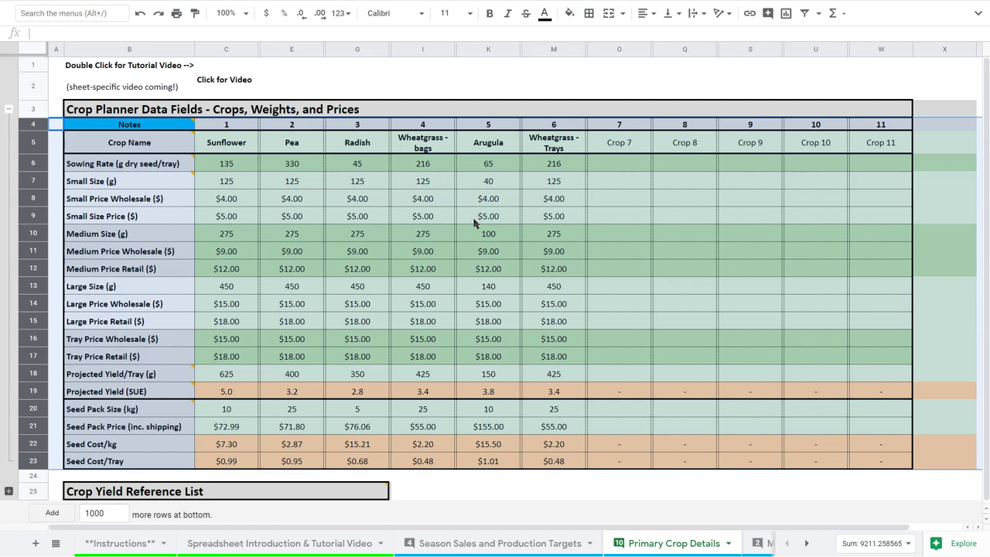
scroll(292, 274, "down", 1)
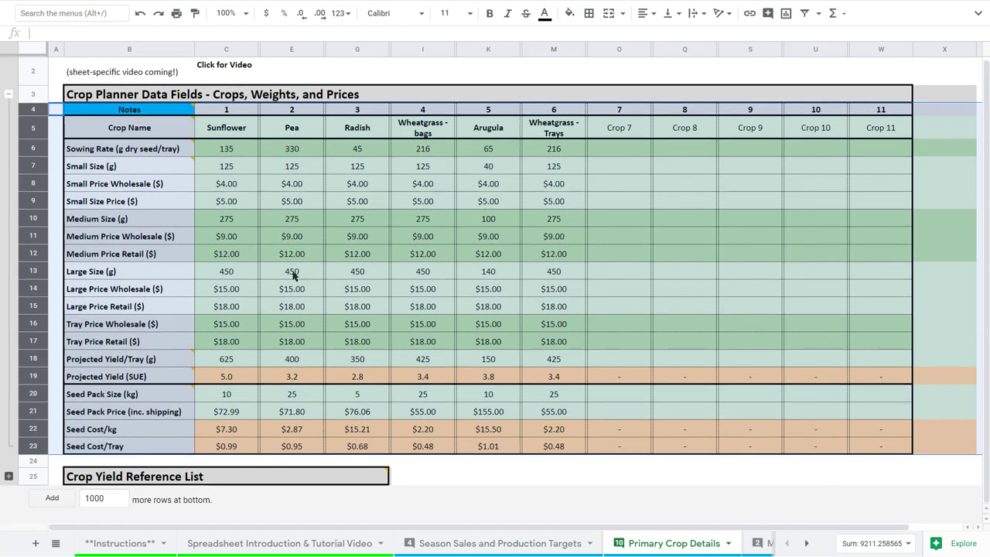
left_click(10, 151)
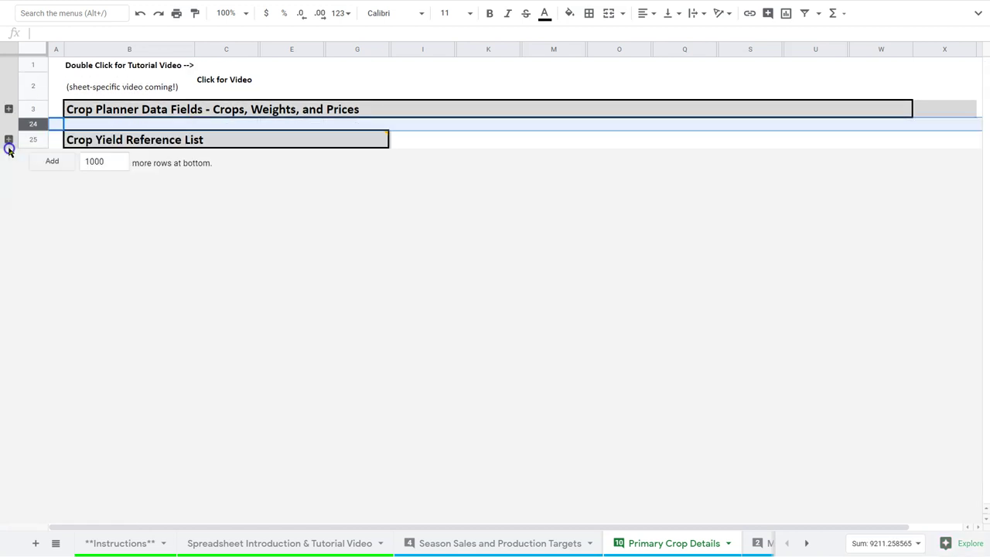